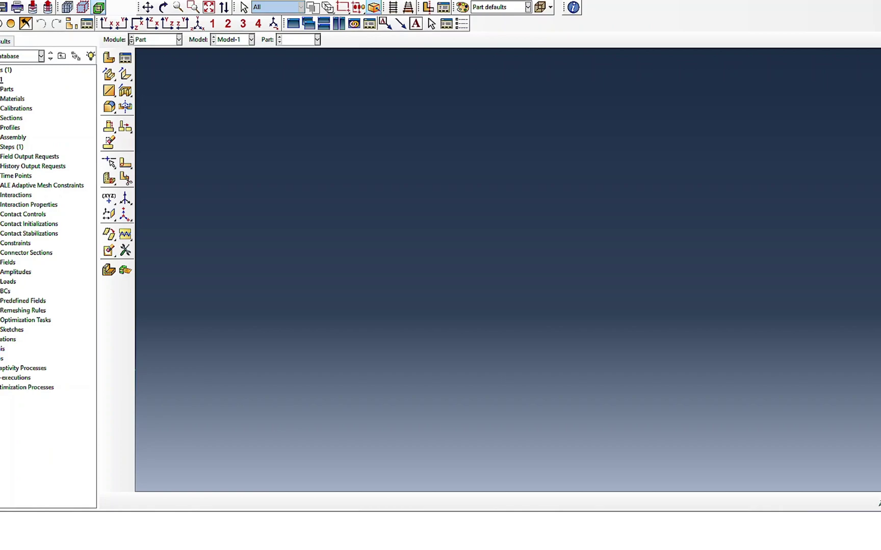
Switch to Notepad++ to read the question about the SET-6 *Boundary definition, and minimize its window
key("alt+Tab")
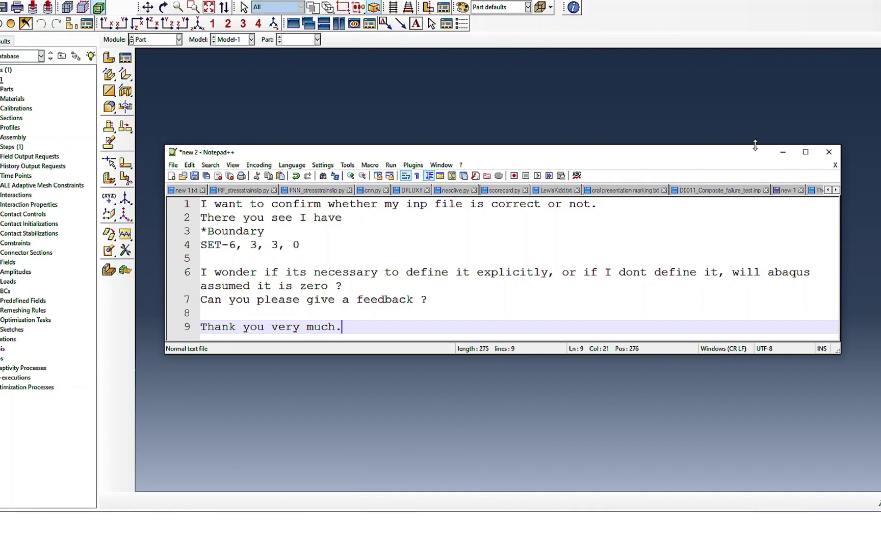
left_click(781, 152)
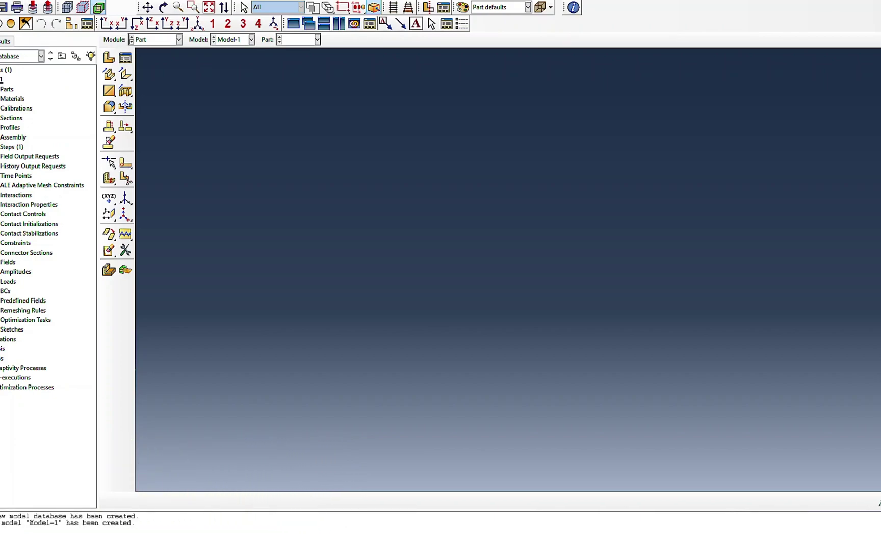
Import the model IAG1.inp from the temp folder, filtering for Abaqus input files and listing the newest files first
key("alt+f")
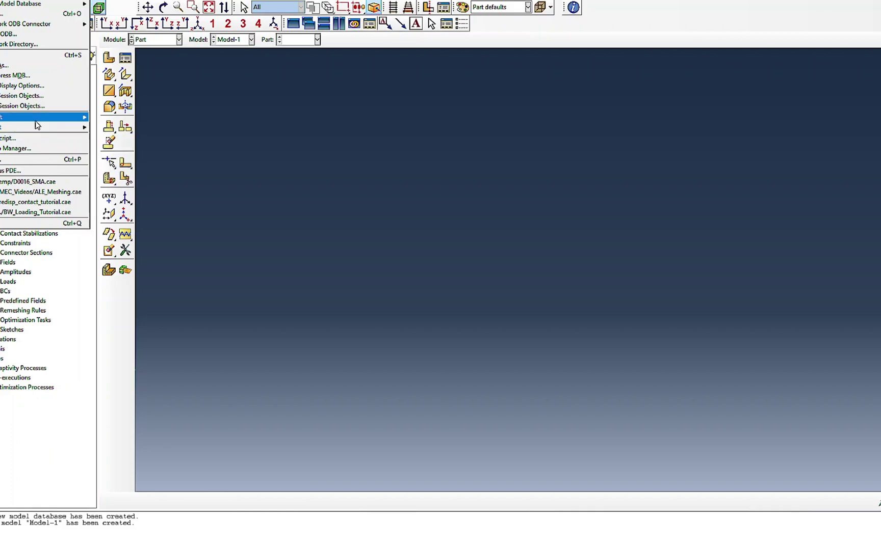
mouse_move(41, 118)
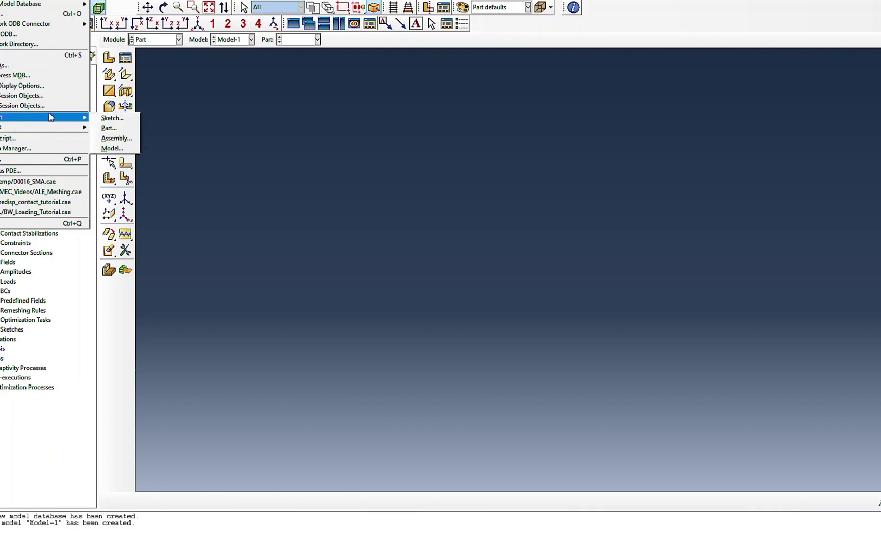
left_click(122, 149)
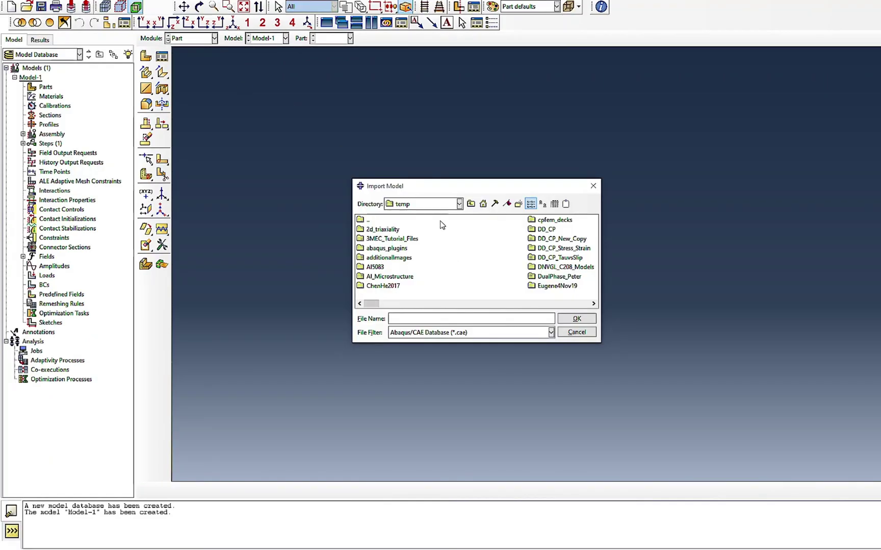
left_click(555, 204)
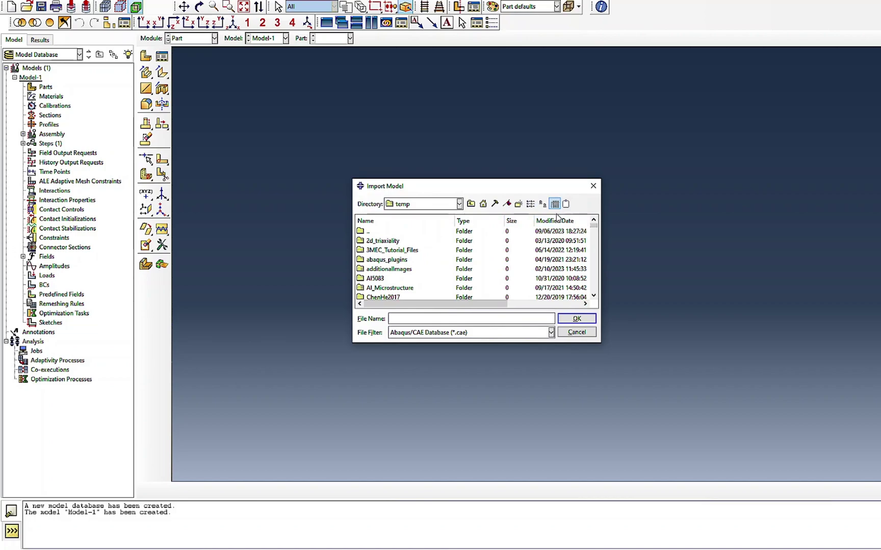
left_click(554, 221)
left_click(555, 221)
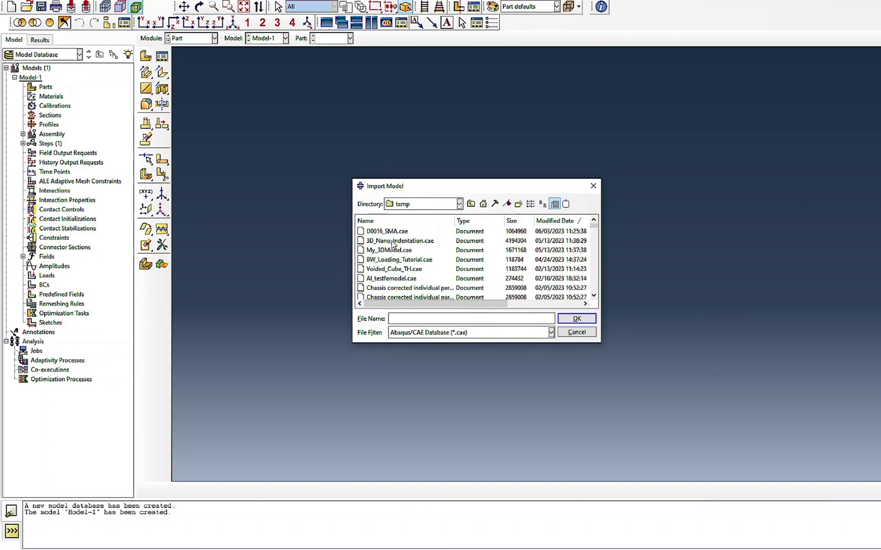
left_click(461, 332)
left_click(458, 353)
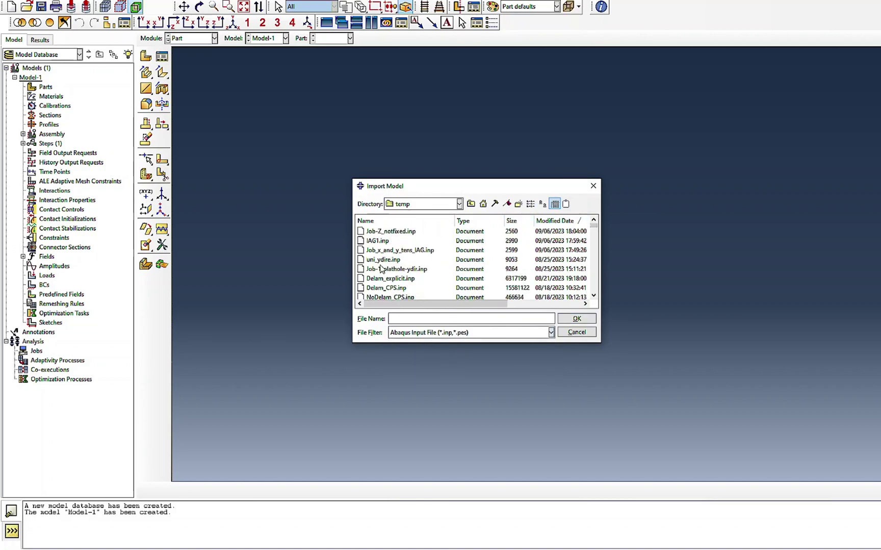
double_click(377, 241)
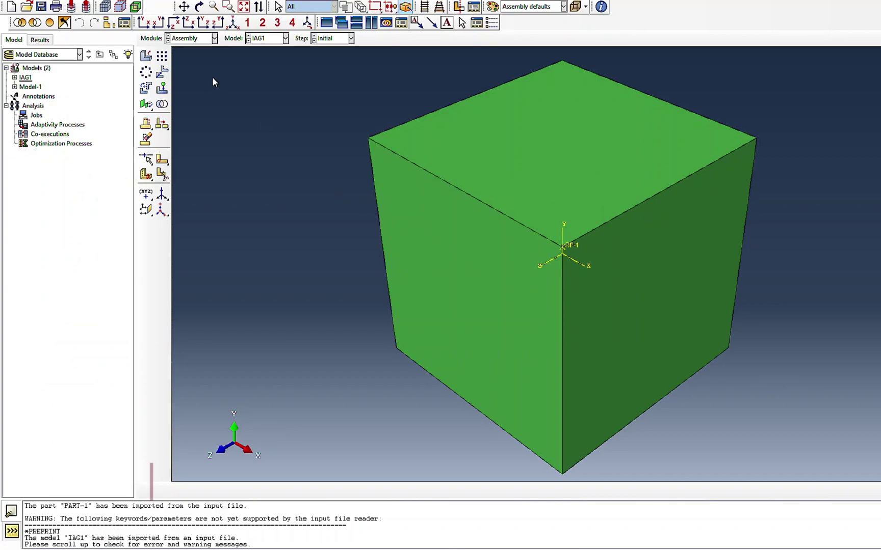
Switch to the Part module and expand model IAG1 in the tree down to the features of PART-1
left_click(189, 39)
left_click(179, 49)
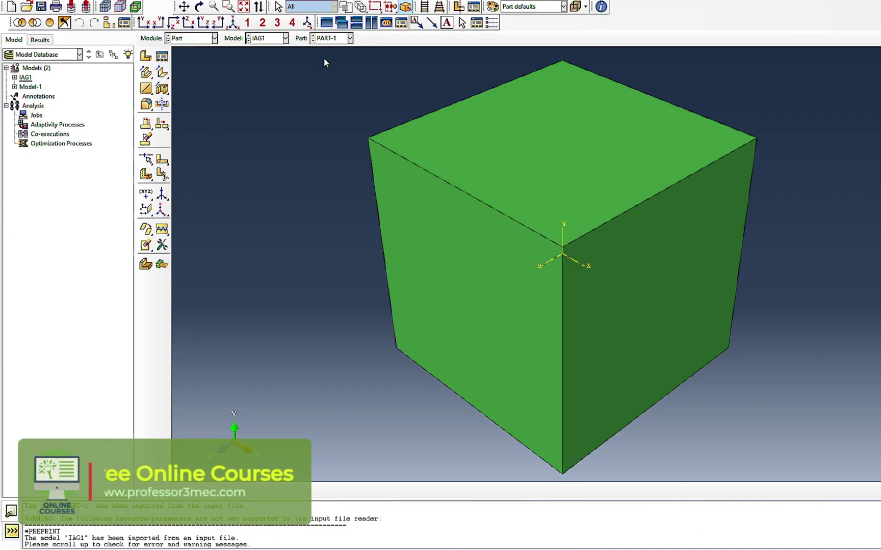
left_click(14, 77)
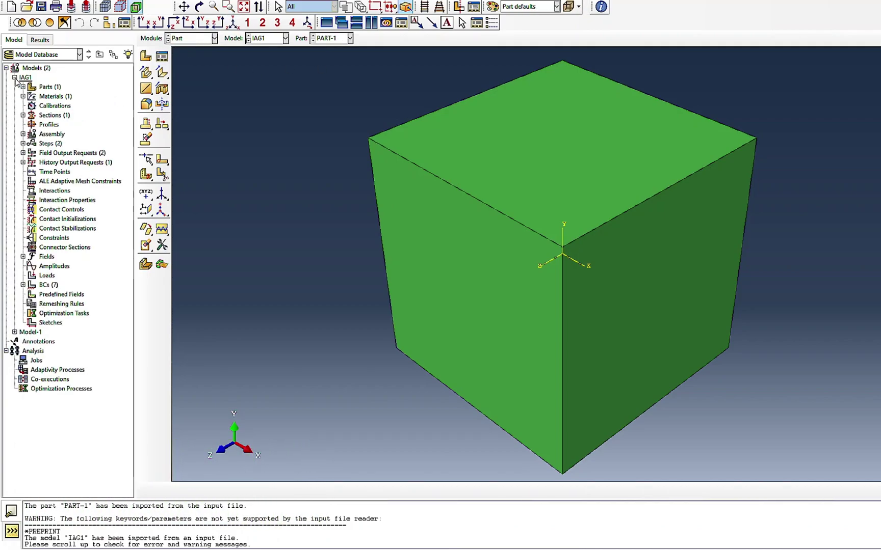
left_click(23, 86)
left_click(31, 96)
left_click(40, 105)
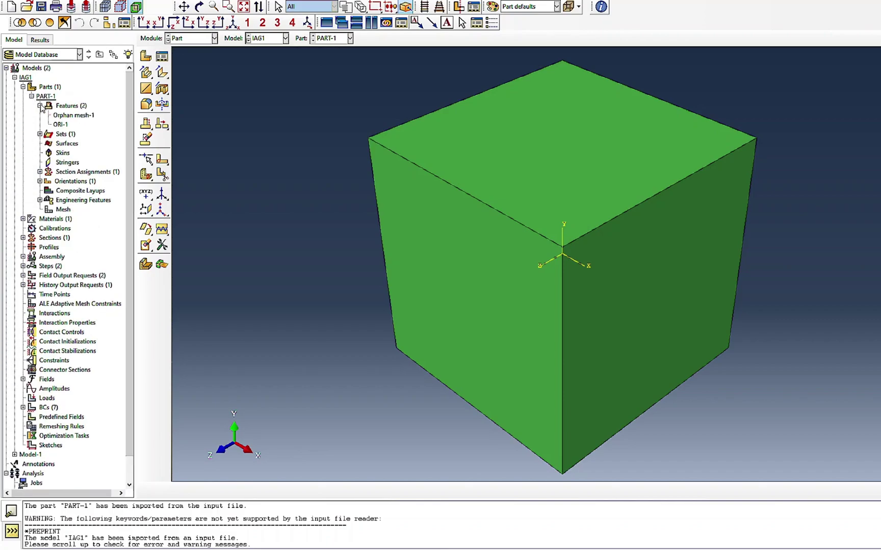
Switch to the Property module and review the elastic, plastic and potential definitions of MATERIAL-1
left_click(214, 38)
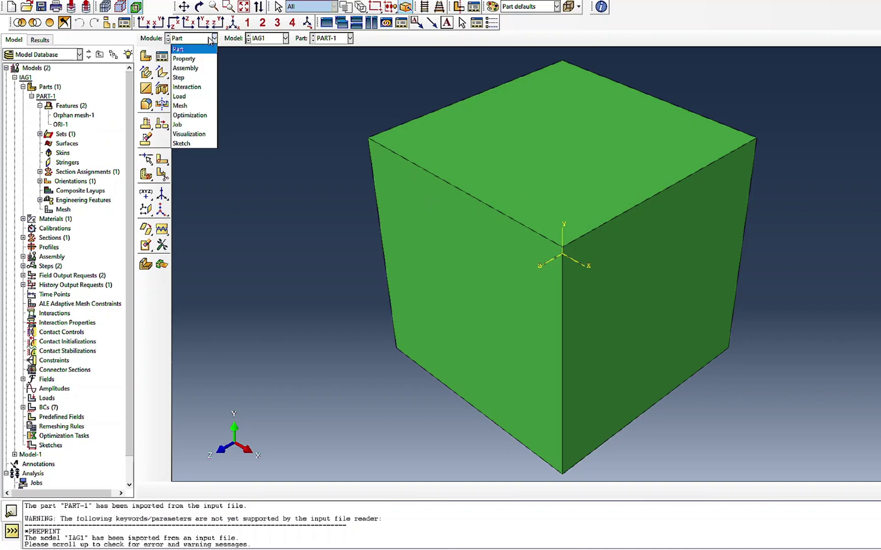
left_click(194, 60)
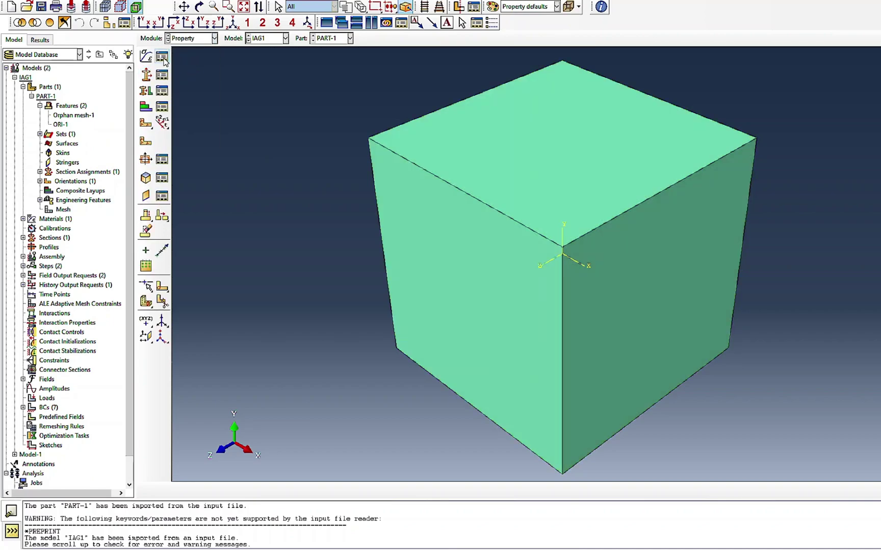
left_click(162, 57)
left_click(312, 114)
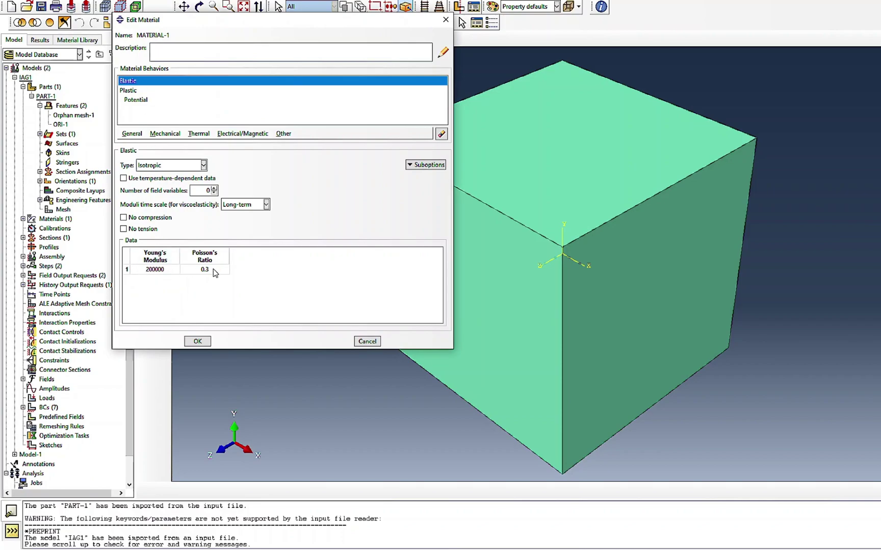
left_click(128, 92)
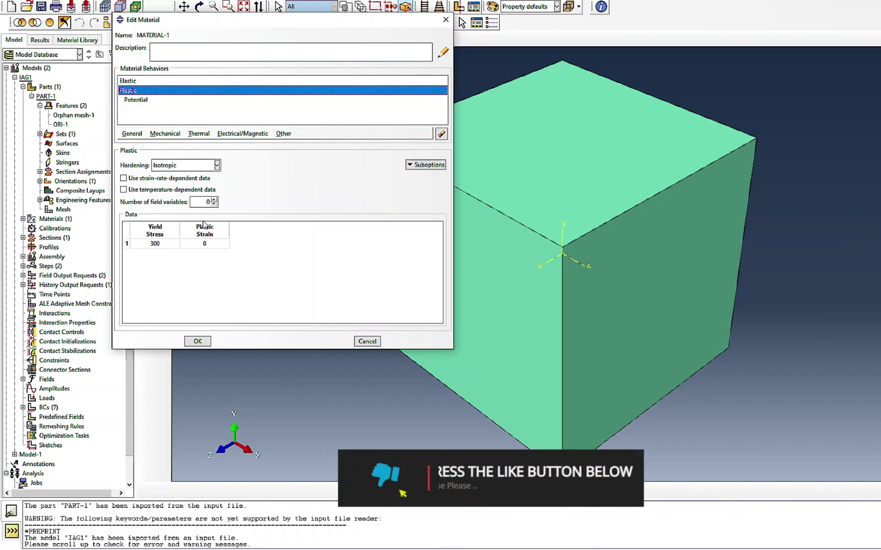
left_click(130, 100)
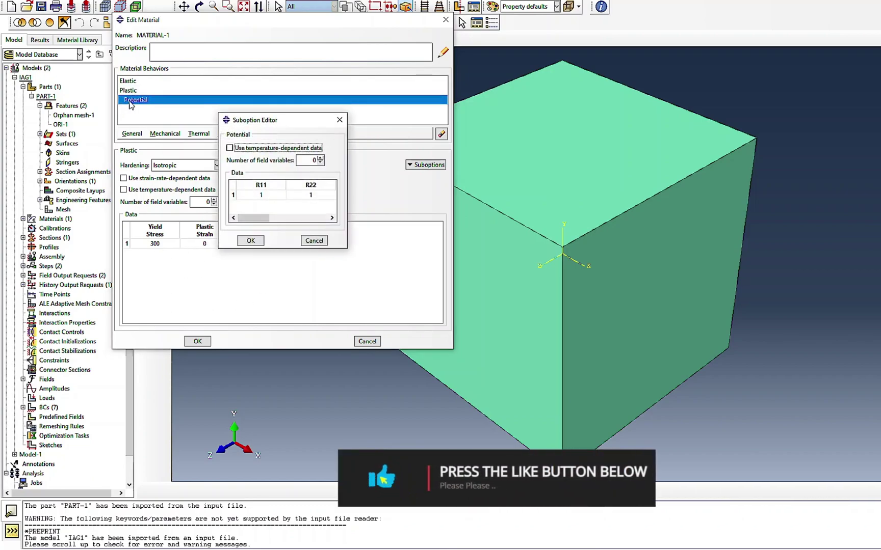
left_click(251, 240)
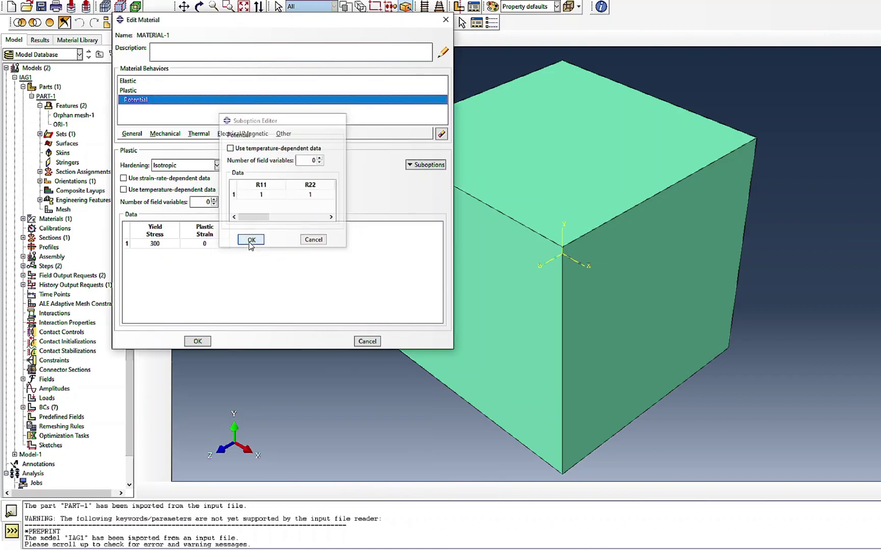
left_click(197, 341)
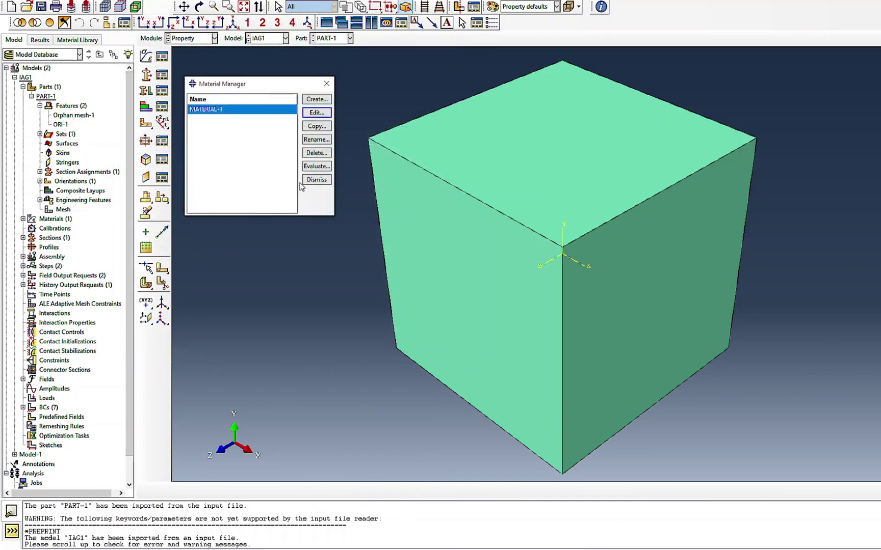
left_click(317, 179)
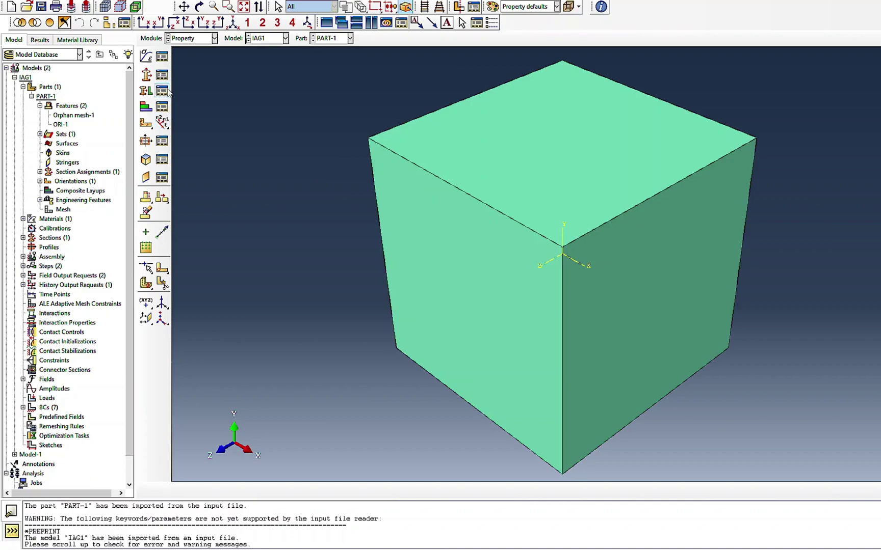
Switch to the Step module and review the basic and incrementation settings of Step-1
left_click(192, 41)
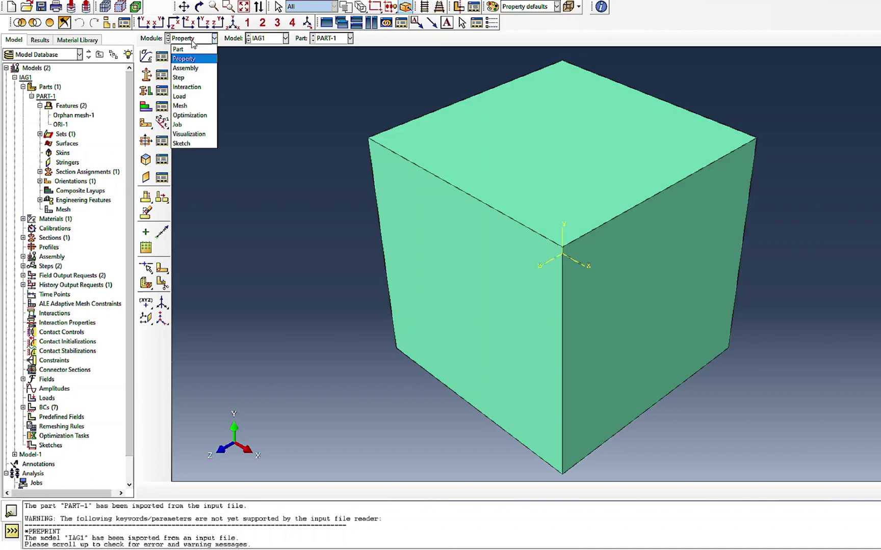
left_click(192, 77)
left_click(162, 56)
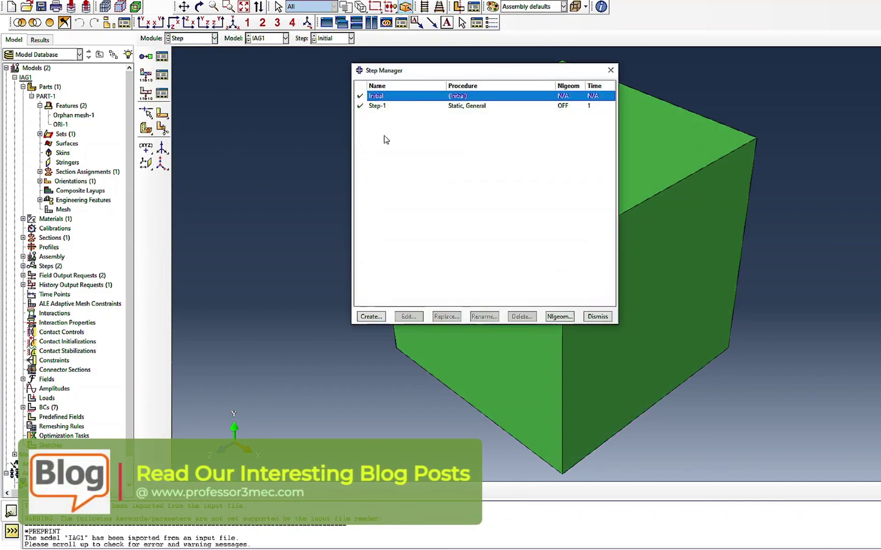
double_click(476, 107)
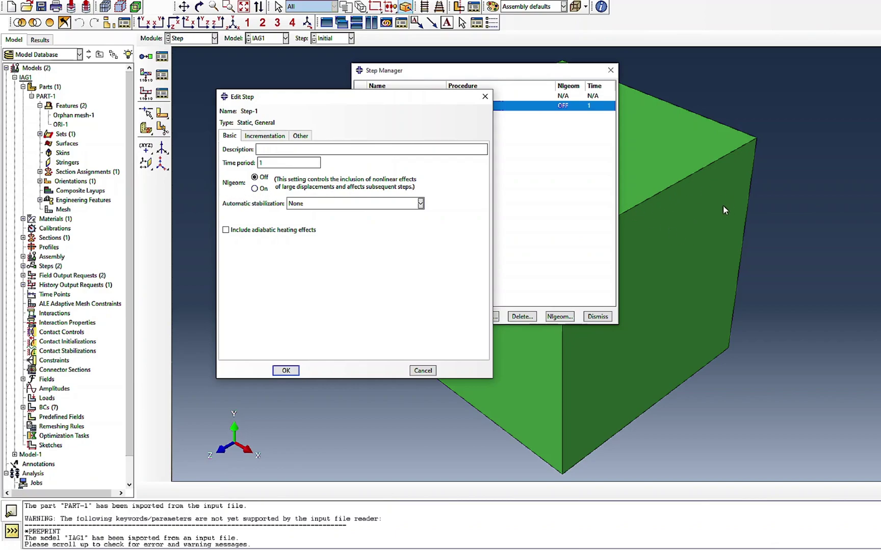
left_click(269, 135)
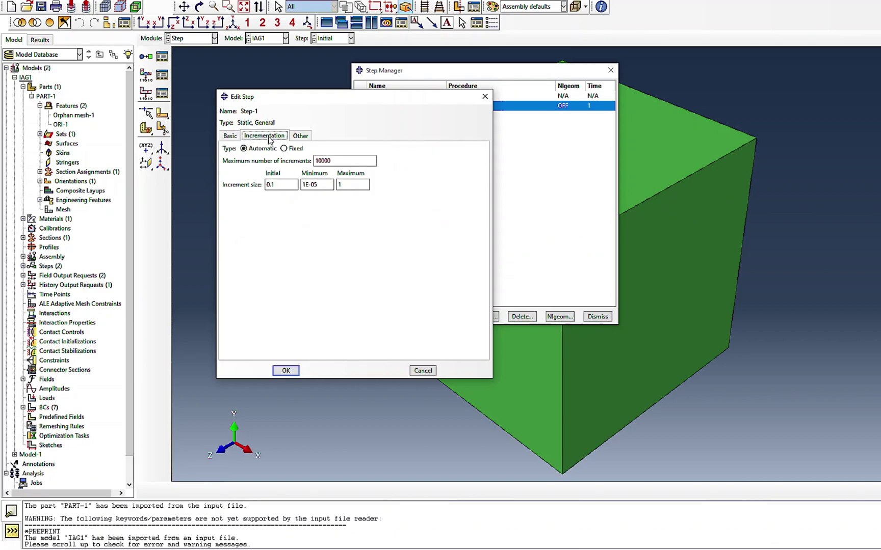
left_click(286, 370)
left_click(598, 317)
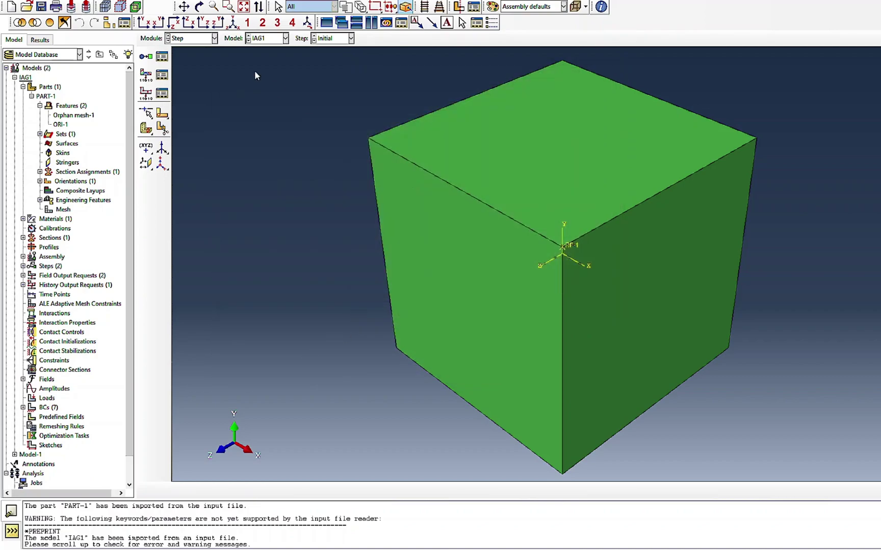
Switch to the Load module and examine the status of the boundary conditions in the Initial step and Step-1
left_click(184, 39)
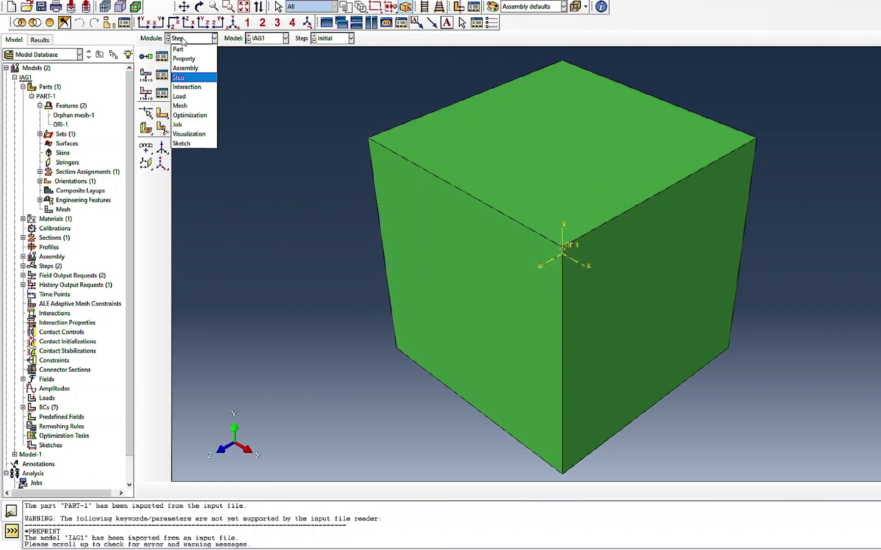
left_click(186, 97)
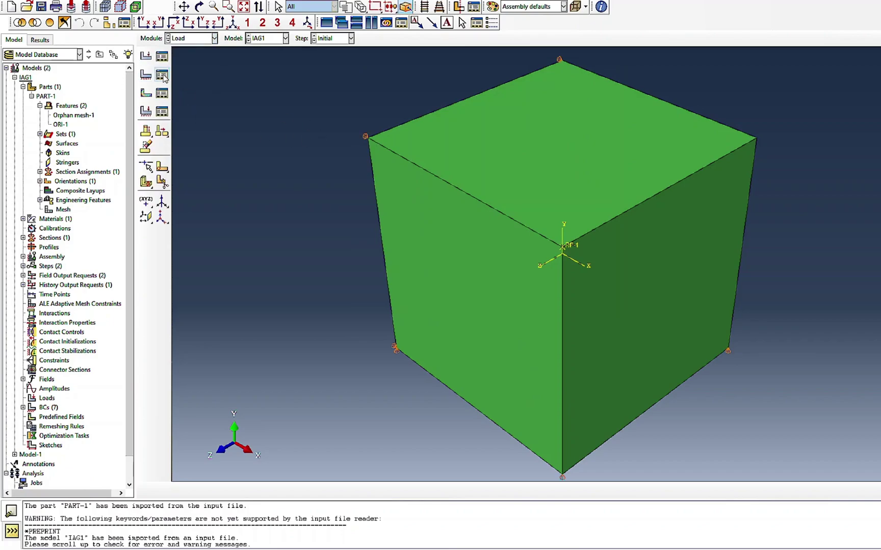
left_click(162, 75)
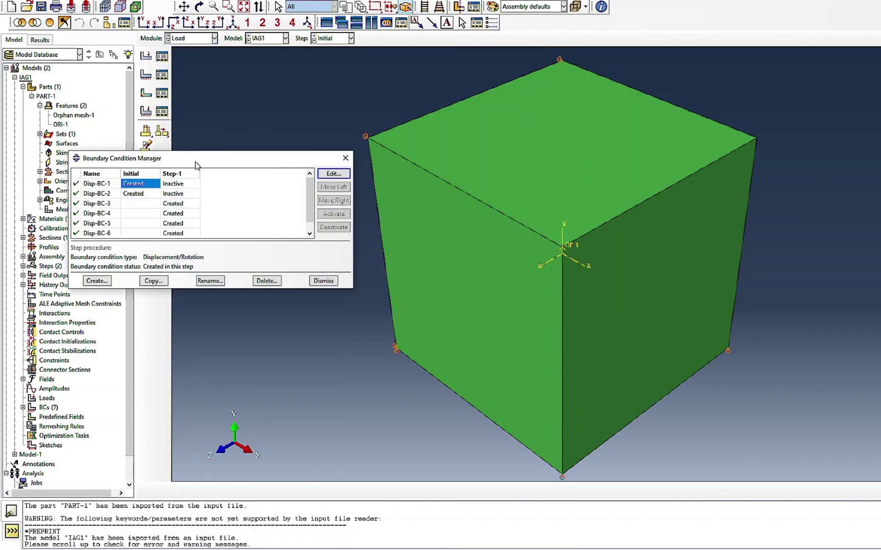
left_click_drag(197, 159, 250, 99)
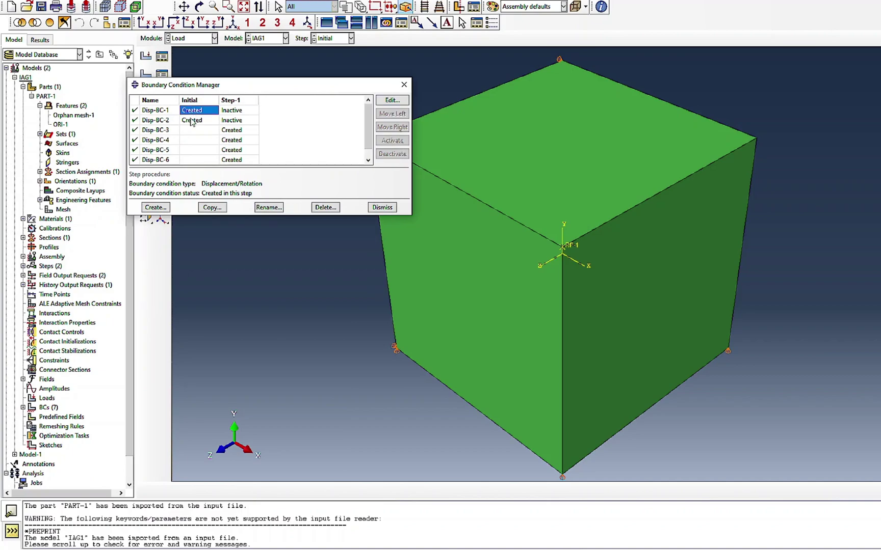
left_click(230, 111)
left_click(231, 120)
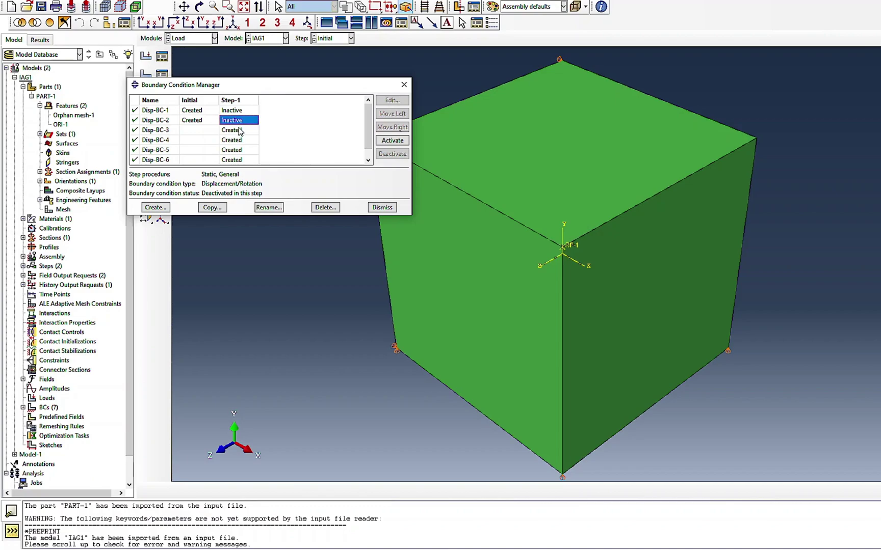
left_click(368, 160)
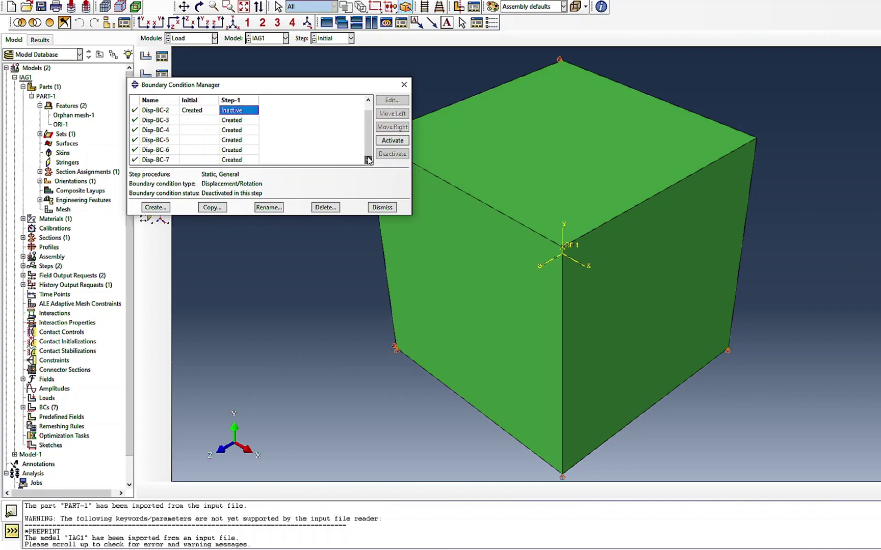
Review the displacement components prescribed by Disp-BC-3 and Disp-BC-4 in Step-1
double_click(243, 121)
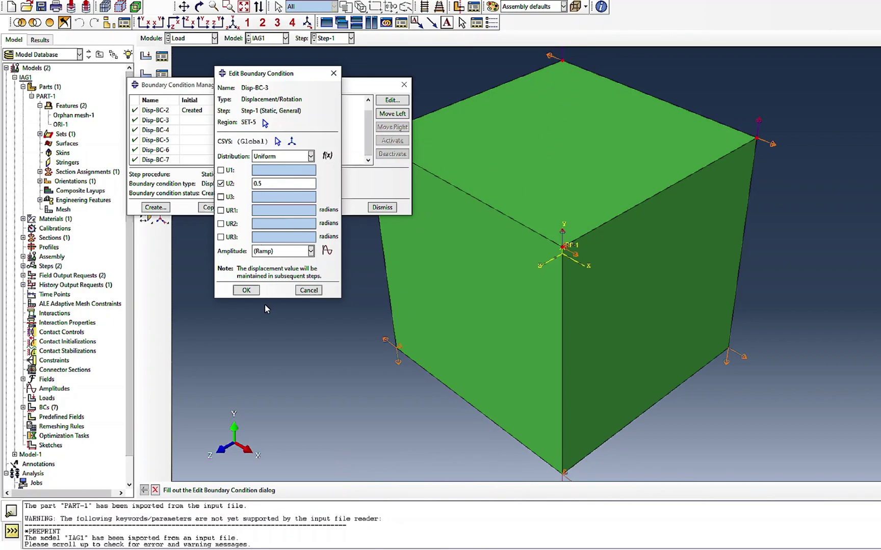
left_click(246, 291)
left_click(239, 132)
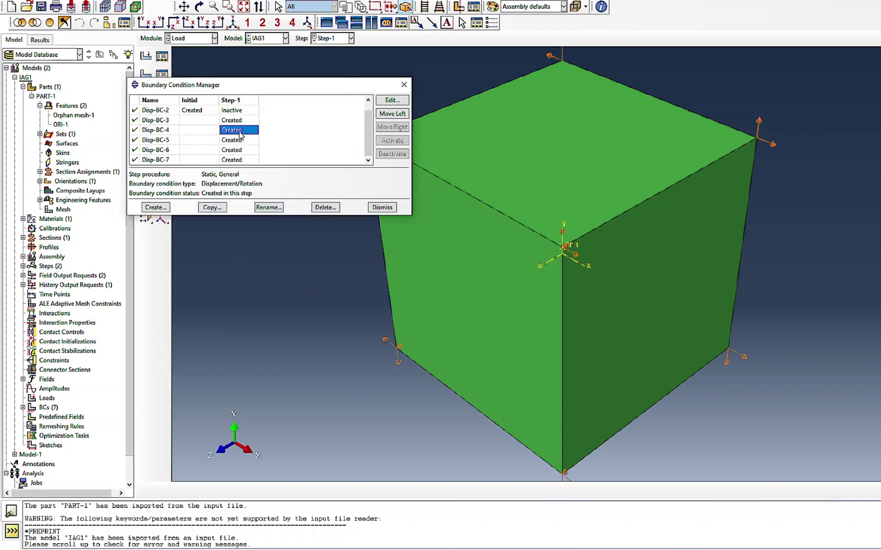
double_click(239, 132)
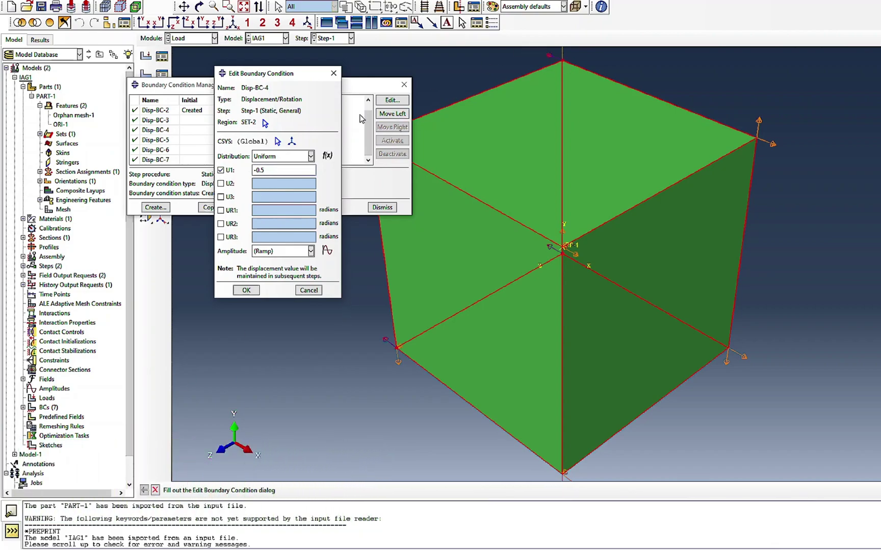
left_click(365, 88)
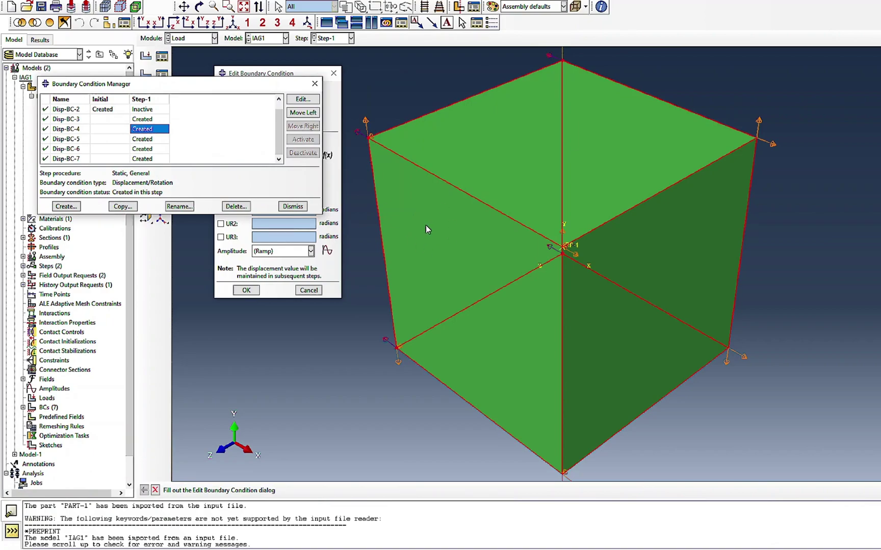
left_click_drag(247, 85, 240, 92)
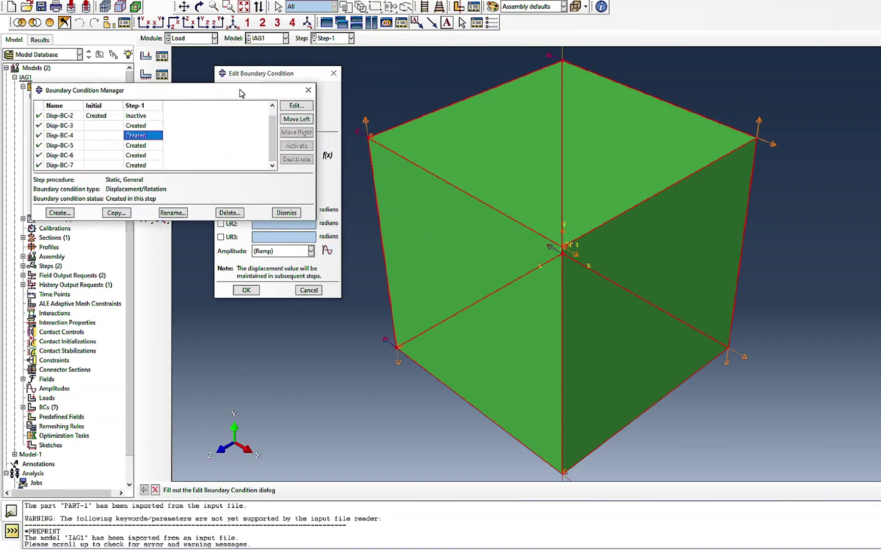
Review the Step-1 displacement settings of Disp-BC-5, Disp-BC-6 and Disp-BC-7, and close the boundary condition manager
double_click(141, 148)
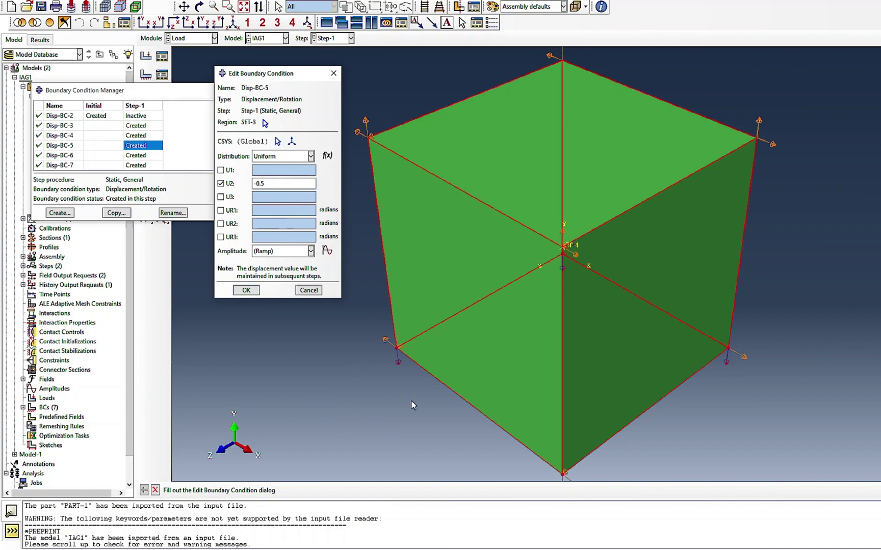
left_click(246, 290)
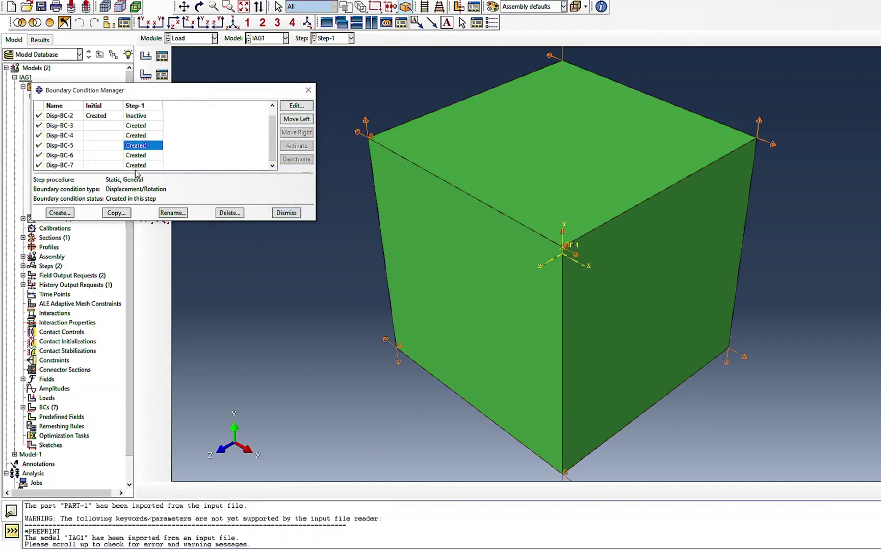
left_click(140, 156)
double_click(140, 156)
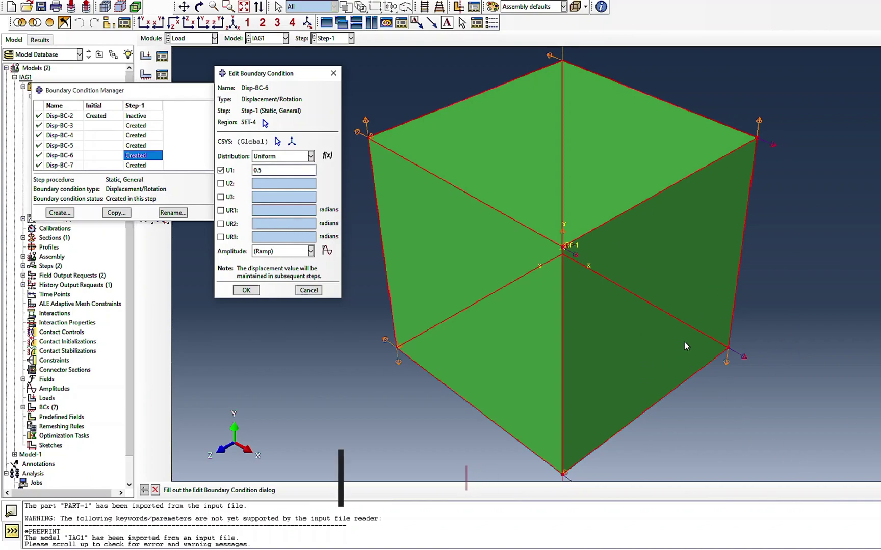
left_click(247, 290)
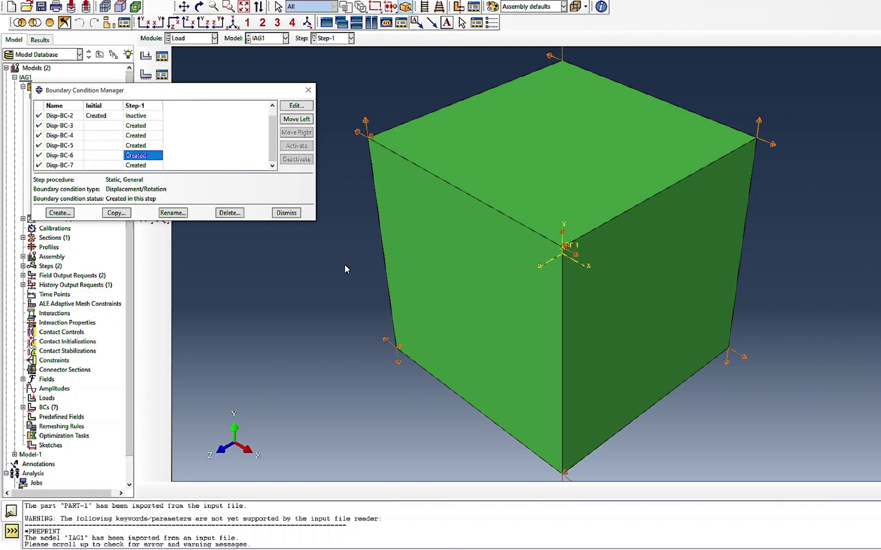
double_click(135, 166)
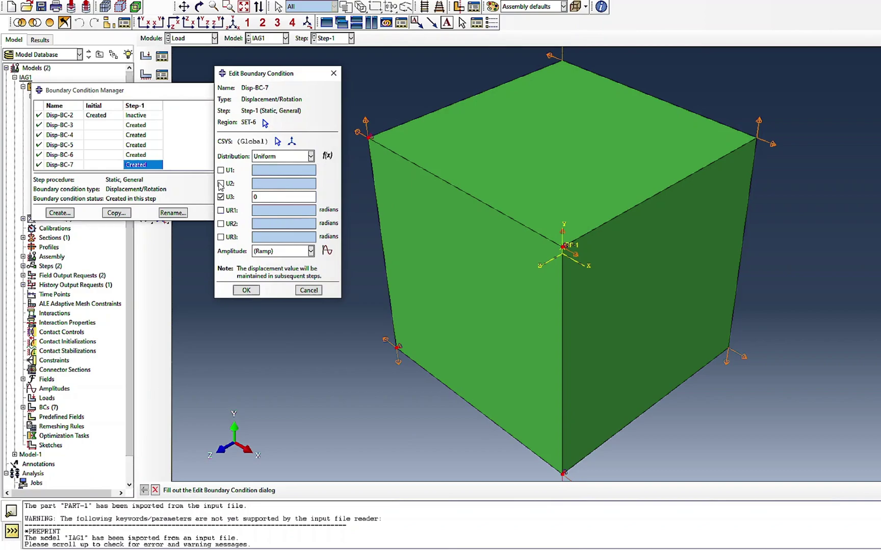
left_click(246, 290)
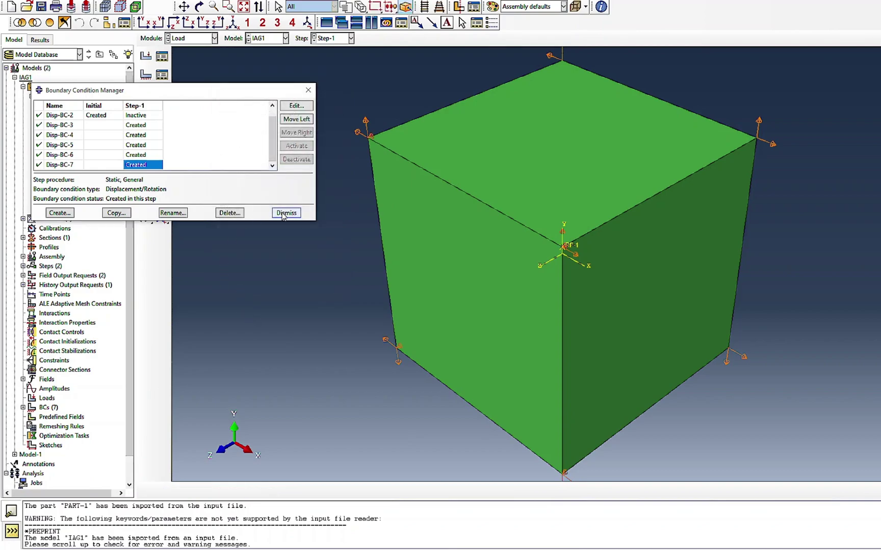
left_click(286, 213)
Switch to the Job module and create a job named IAG1_Cor1 from model IAG1
left_click(194, 38)
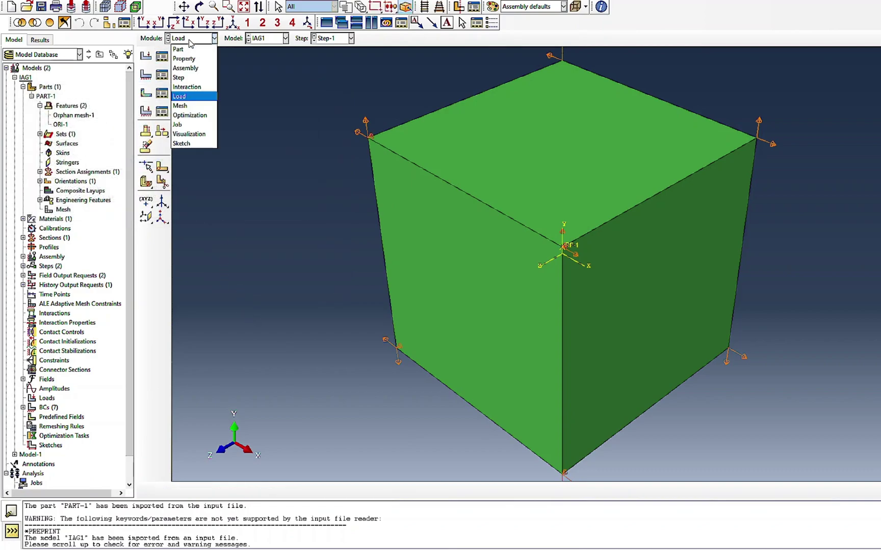
left_click(178, 124)
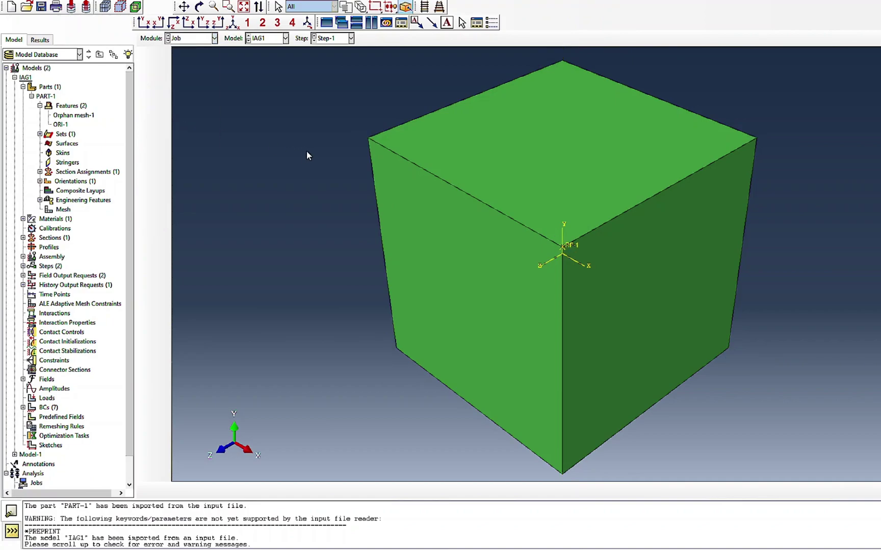
left_click(161, 56)
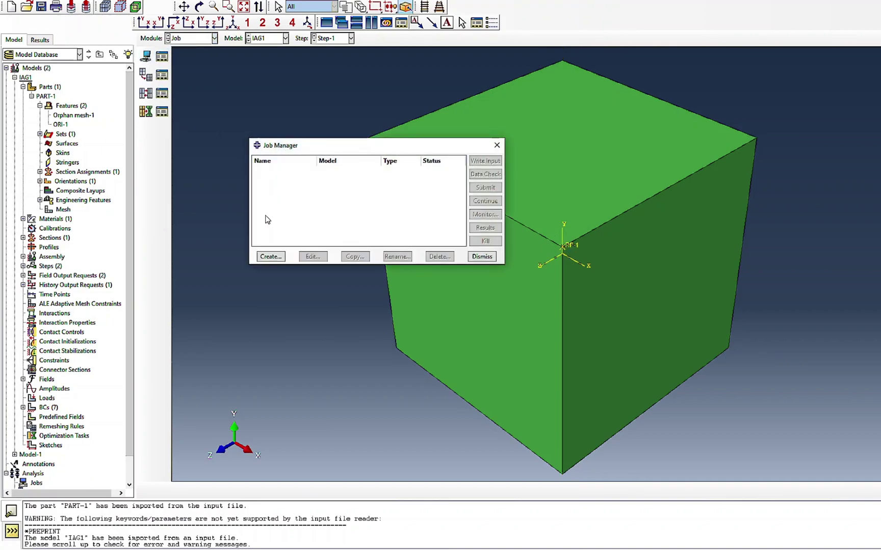
left_click(270, 256)
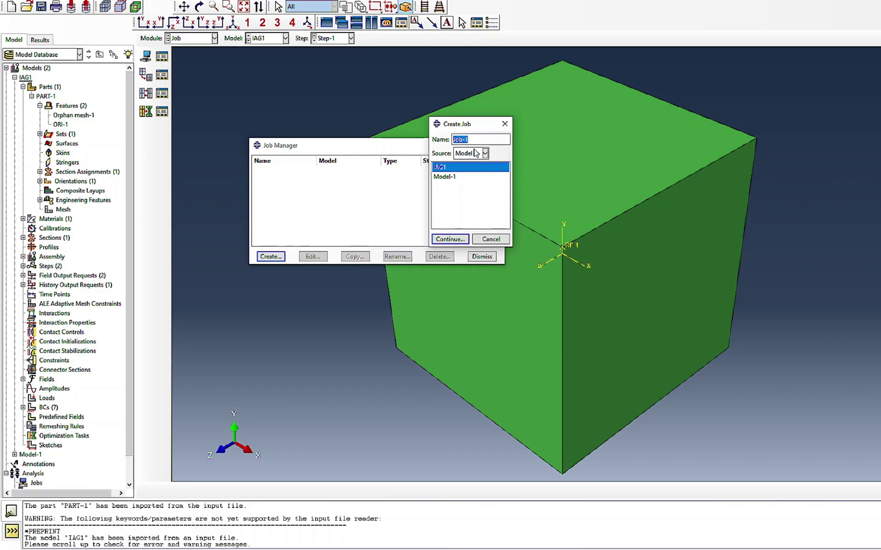
type("IAG1_Co")
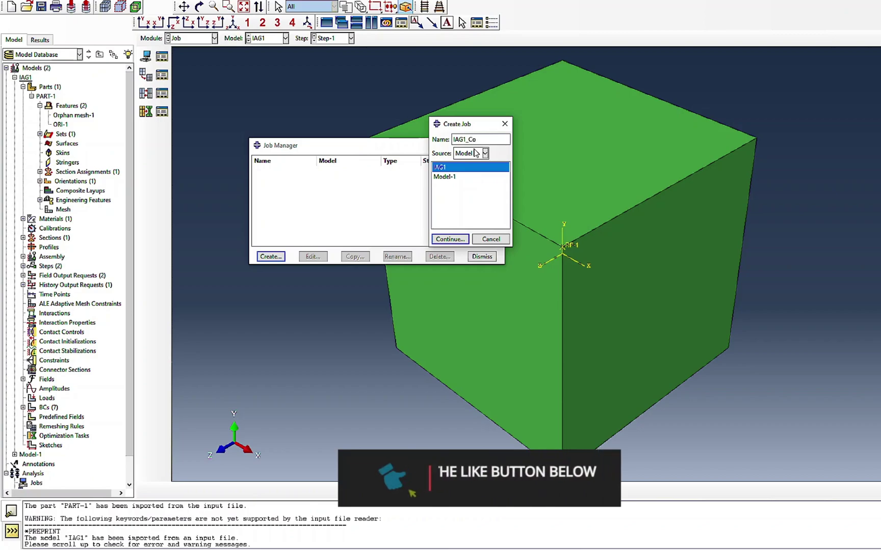
type("r1")
key("Return")
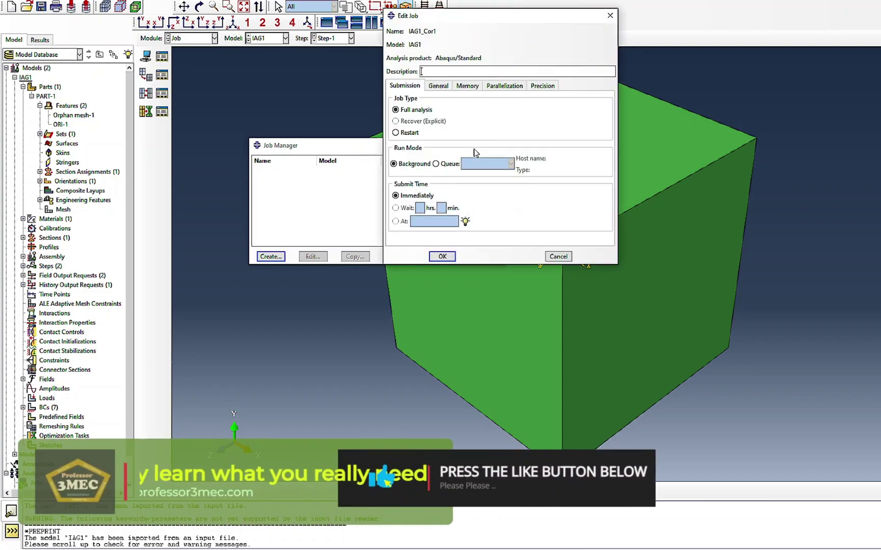
Set the nodal output precision of job IAG1_Cor1 to Full and accept the job definition
left_click(541, 86)
left_click(483, 114)
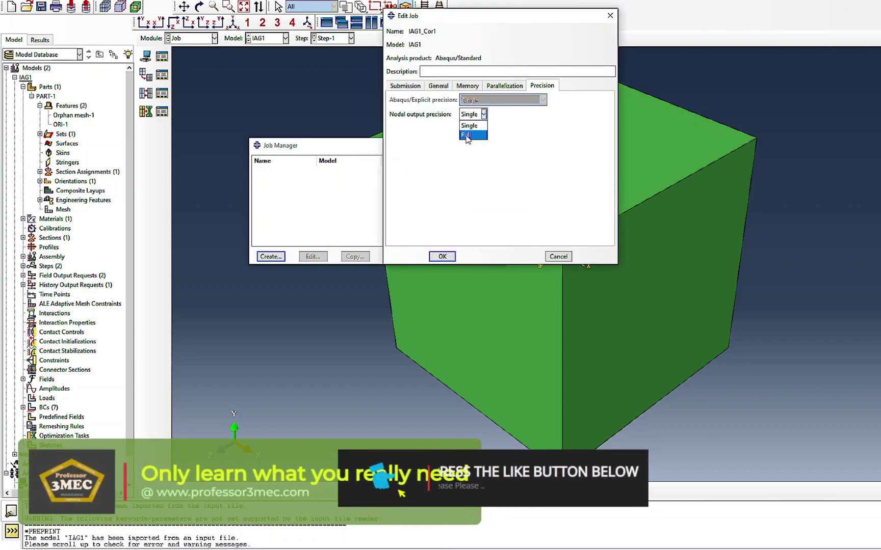
left_click(466, 136)
left_click(442, 257)
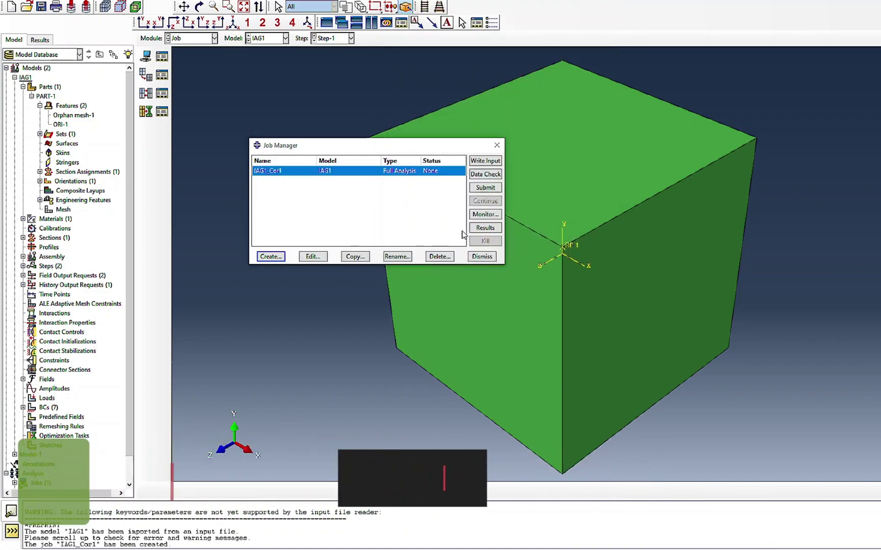
Submit job IAG1_Cor1 for analysis and monitor its progress, reading through the warnings issued
left_click(485, 187)
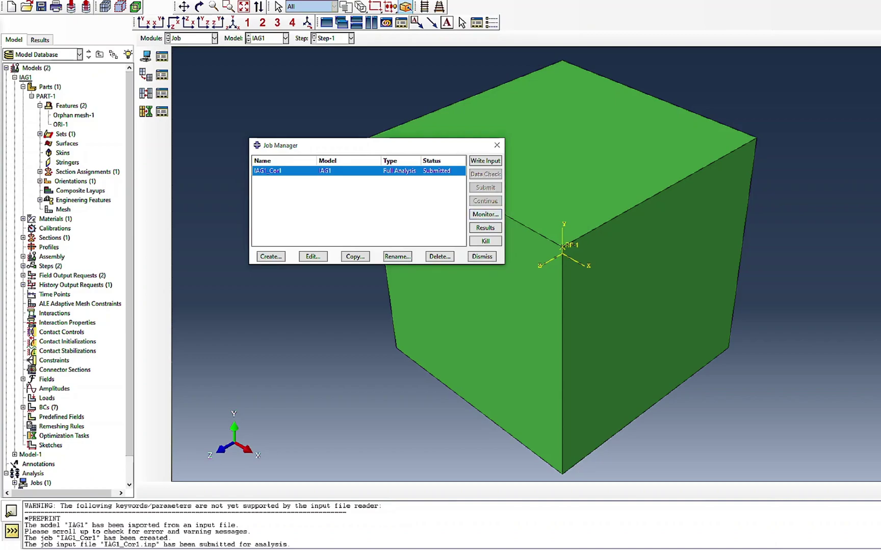
left_click(485, 214)
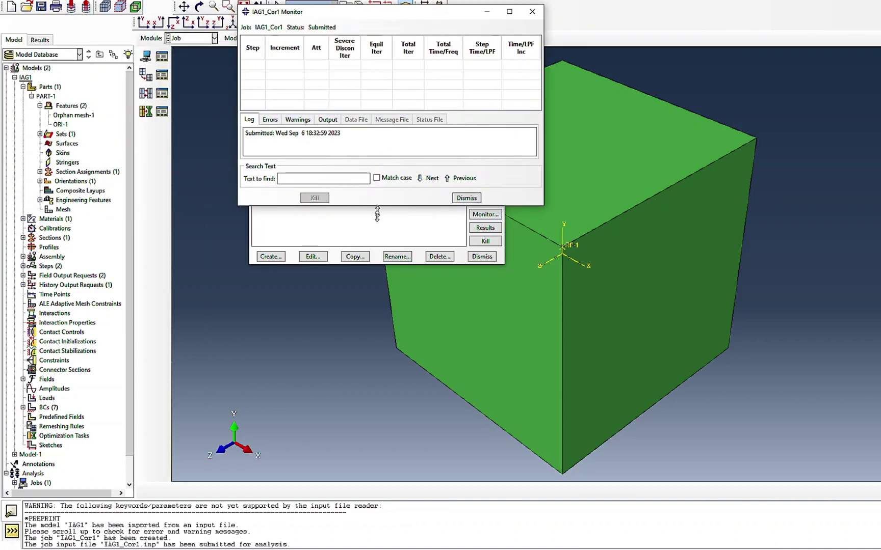
left_click_drag(377, 213, 377, 379)
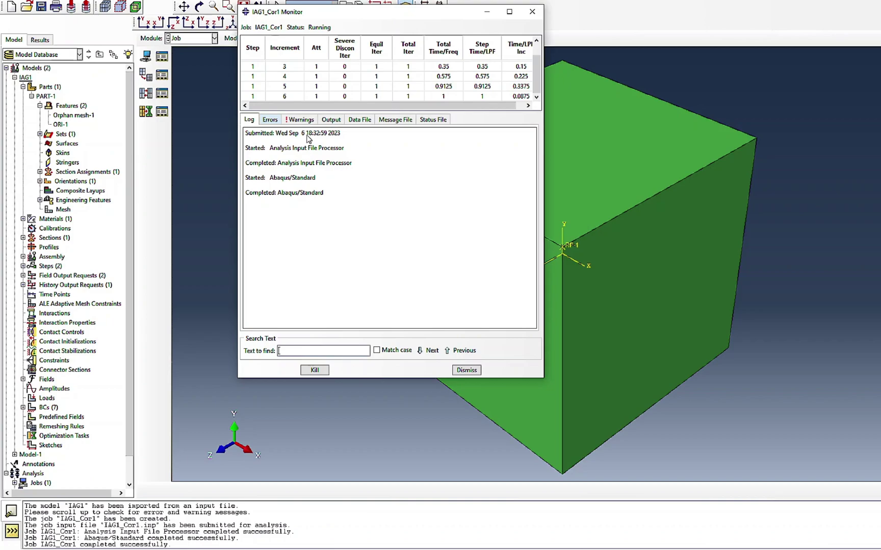
left_click(301, 119)
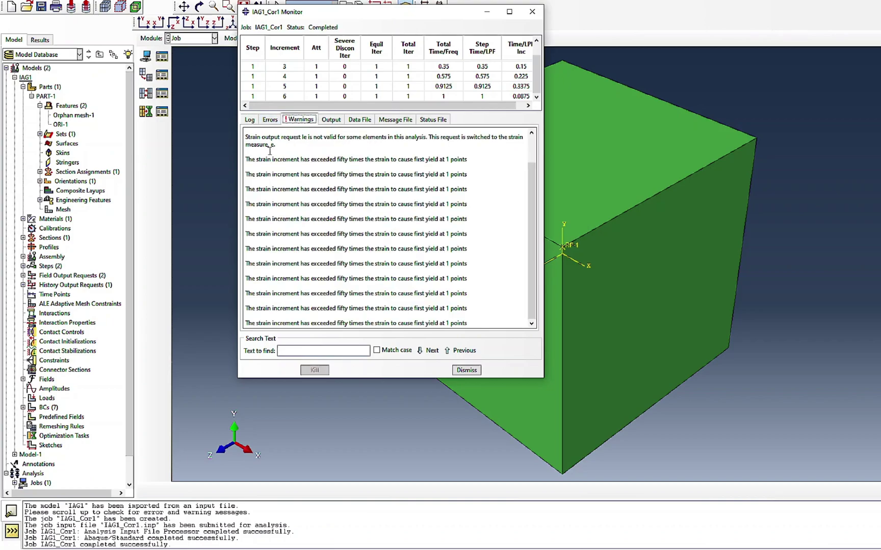
left_click_drag(280, 146, 246, 137)
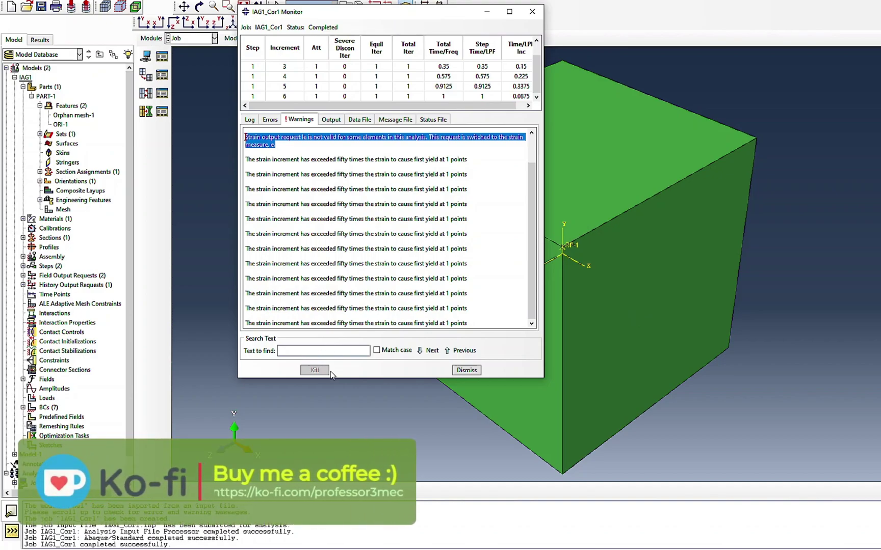
left_click(467, 370)
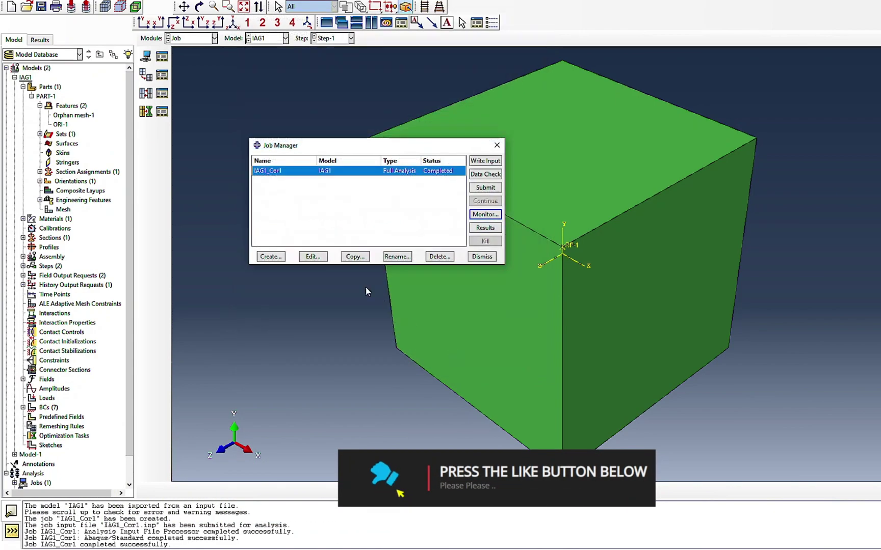
Plot the Mises stress contours on the deformed shape for the IAG1_Cor1 results and step through the frames from first to last
left_click(492, 228)
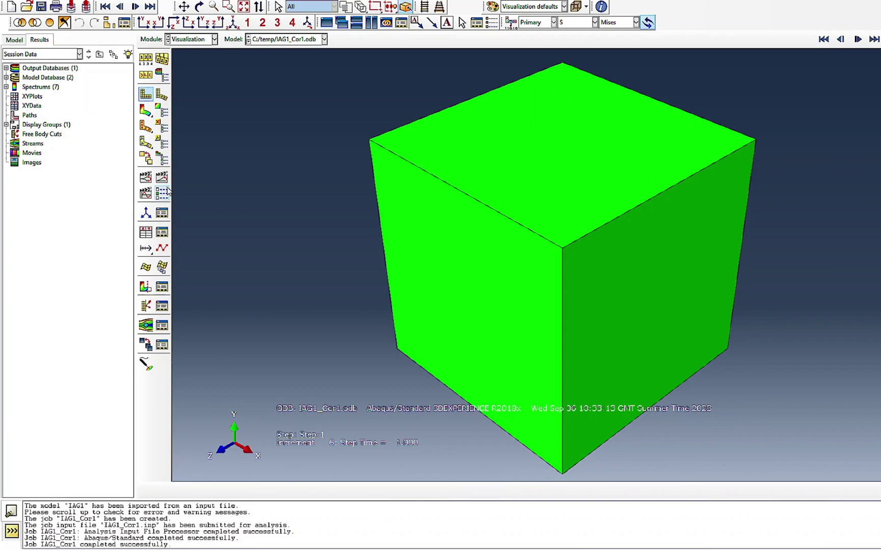
left_click(146, 110)
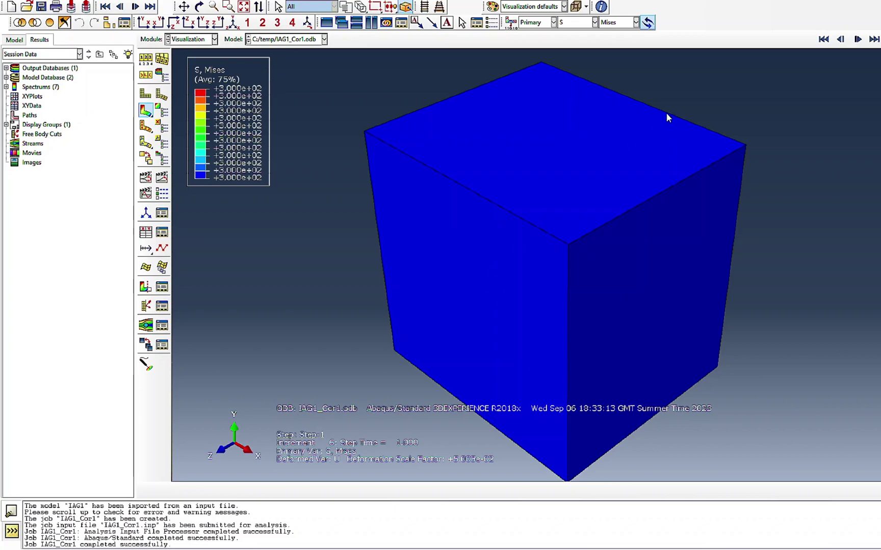
left_click(823, 39)
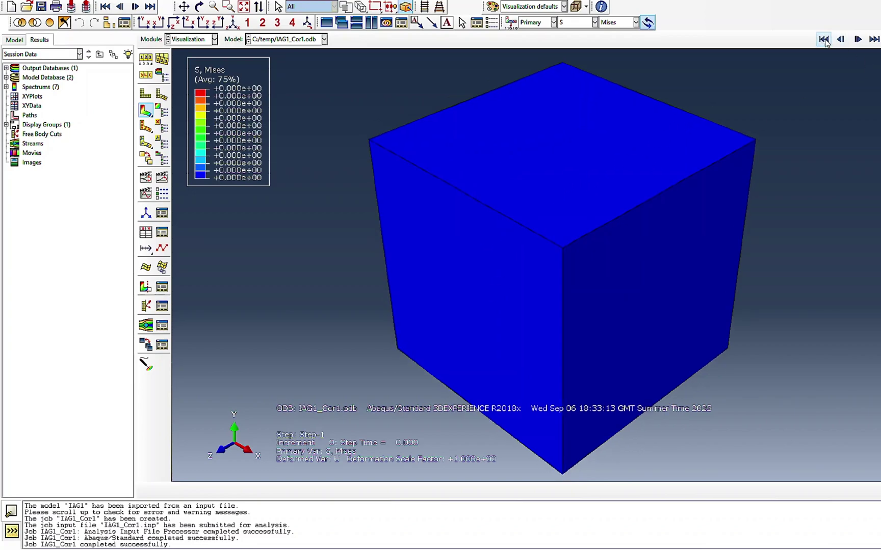
left_click(858, 39)
left_click(858, 39)
left_click(858, 40)
left_click(858, 39)
left_click(858, 39)
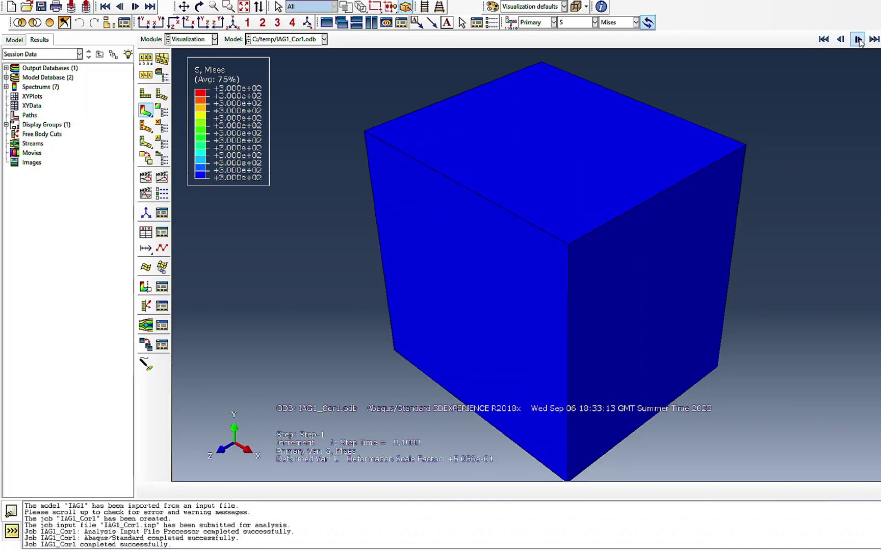
left_click(858, 39)
left_click(858, 39)
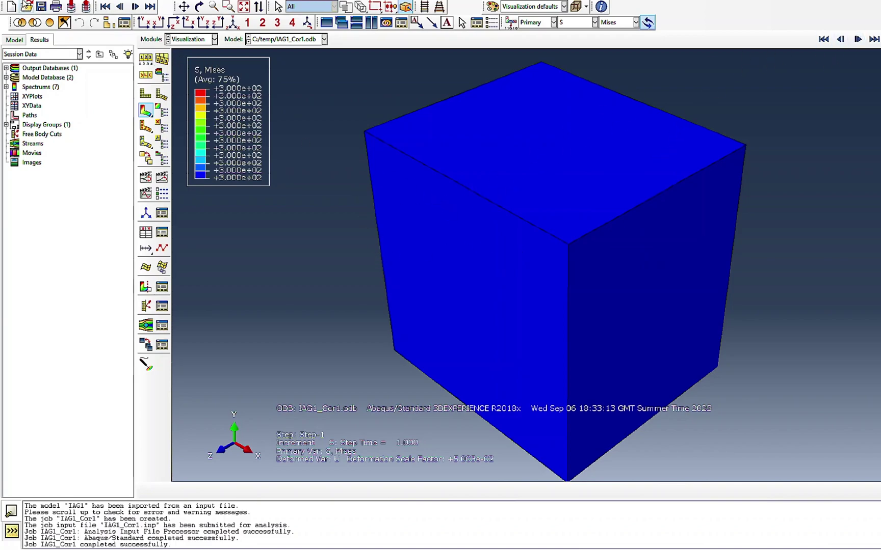
Import the input file Job-Z_notfixed.inp from the temp folder as a new model
left_click(23, 1)
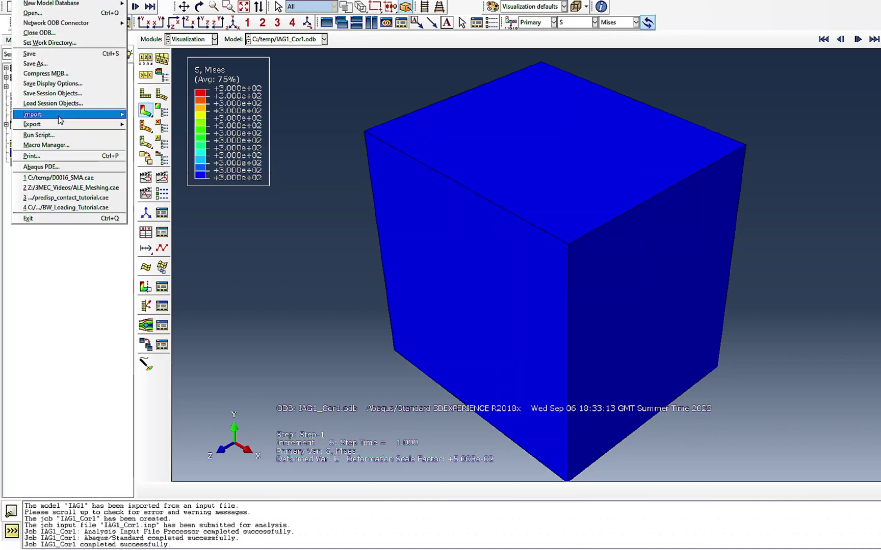
mouse_move(59, 116)
left_click(153, 145)
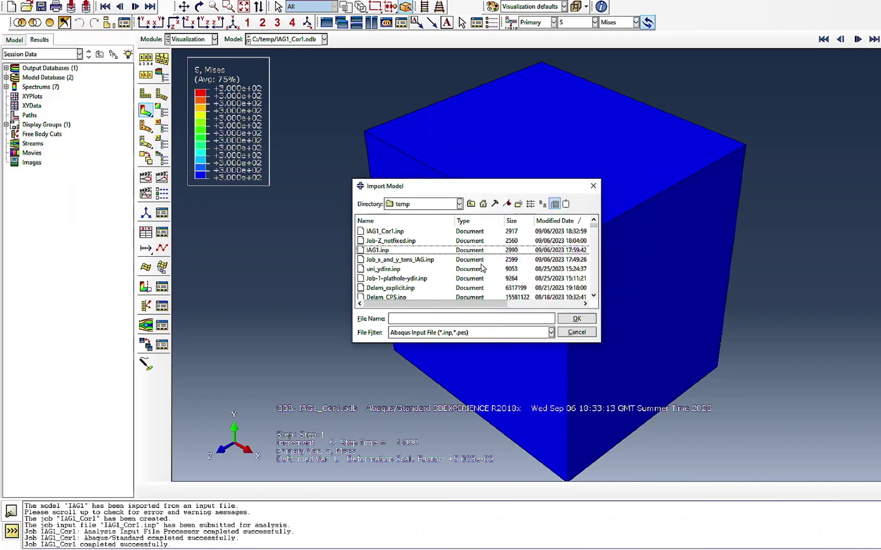
double_click(378, 241)
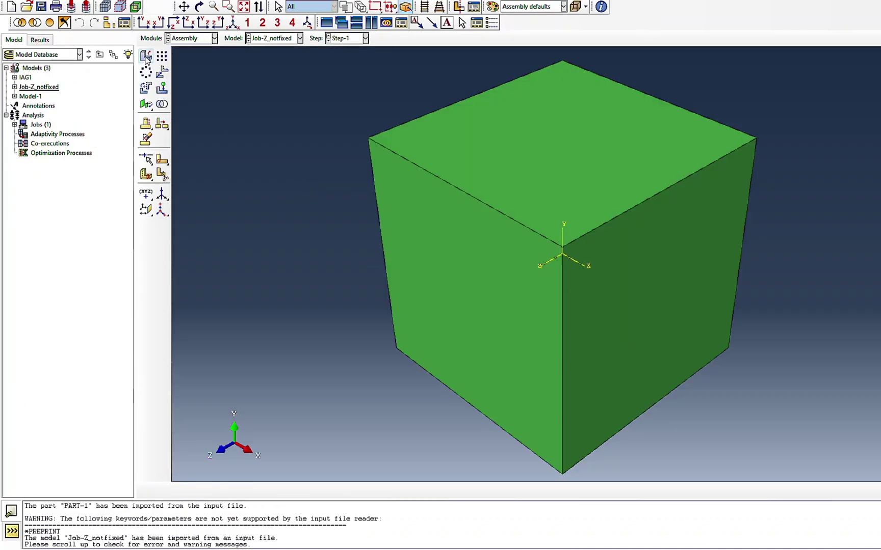
Inspect the Elastic, Plastic and Potential definitions of MATERIAL-1 in the Job-Z_notfixed model without saving any changes
left_click(195, 39)
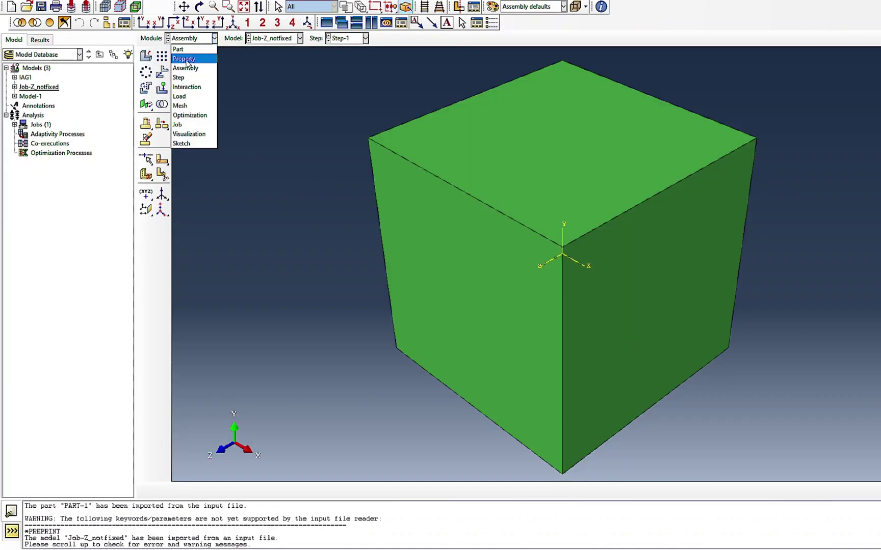
left_click(187, 59)
left_click(162, 56)
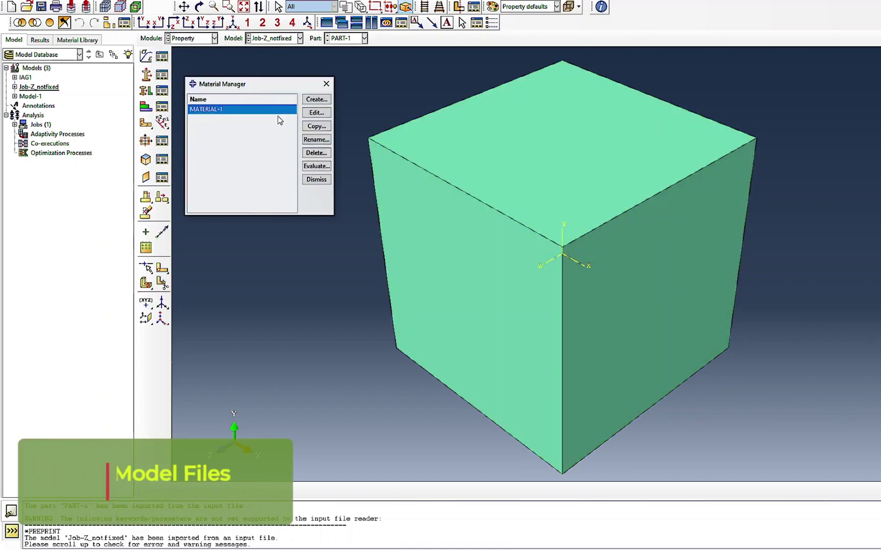
left_click(317, 113)
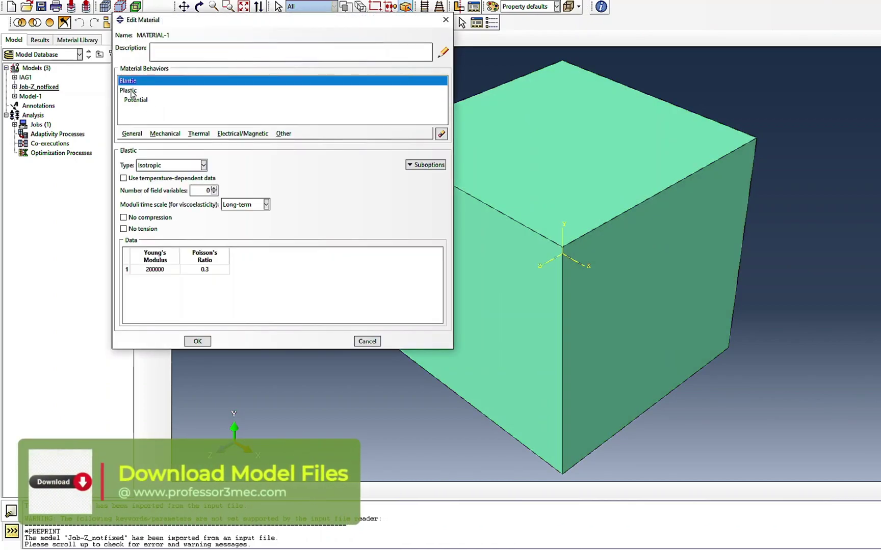
left_click(128, 90)
left_click(136, 100)
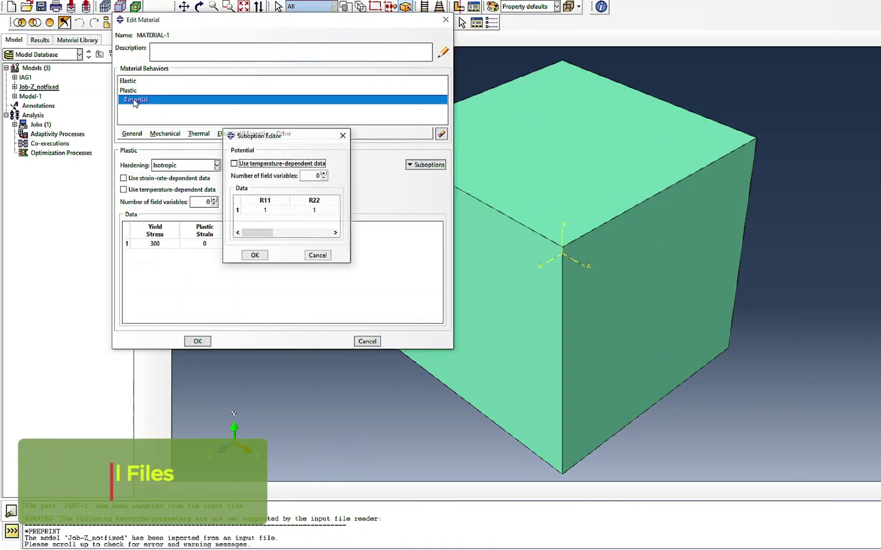
left_click(254, 256)
left_click(367, 341)
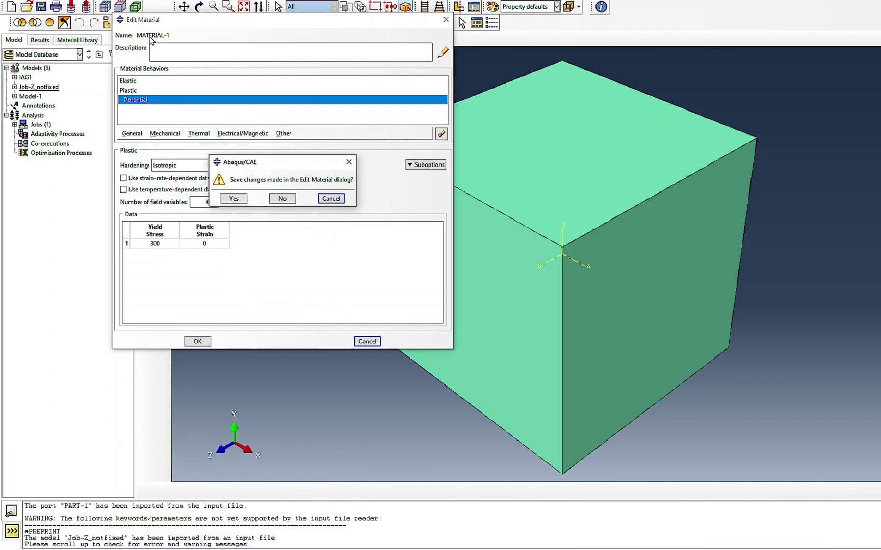
left_click(273, 198)
left_click(316, 183)
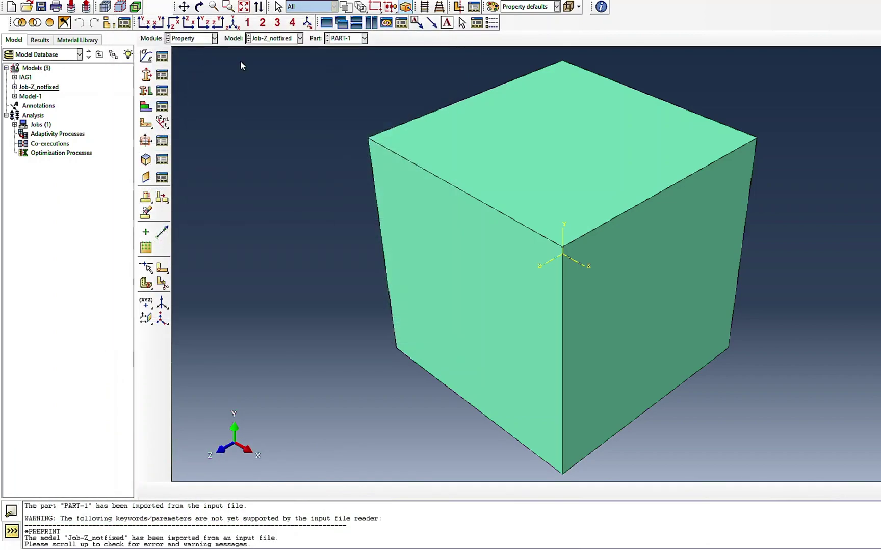
Review the incrementation settings of the static general step Step-1 in the Job-Z_notfixed model
left_click(193, 38)
left_click(189, 78)
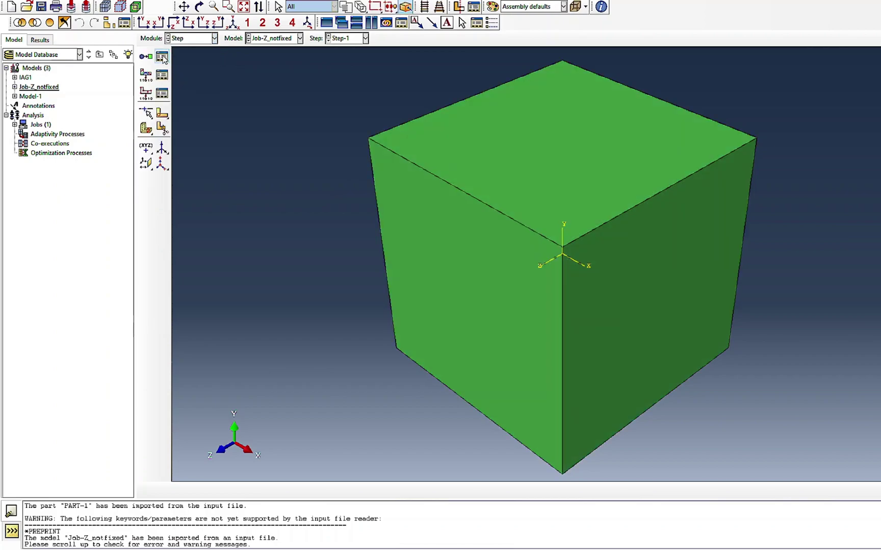
left_click(162, 58)
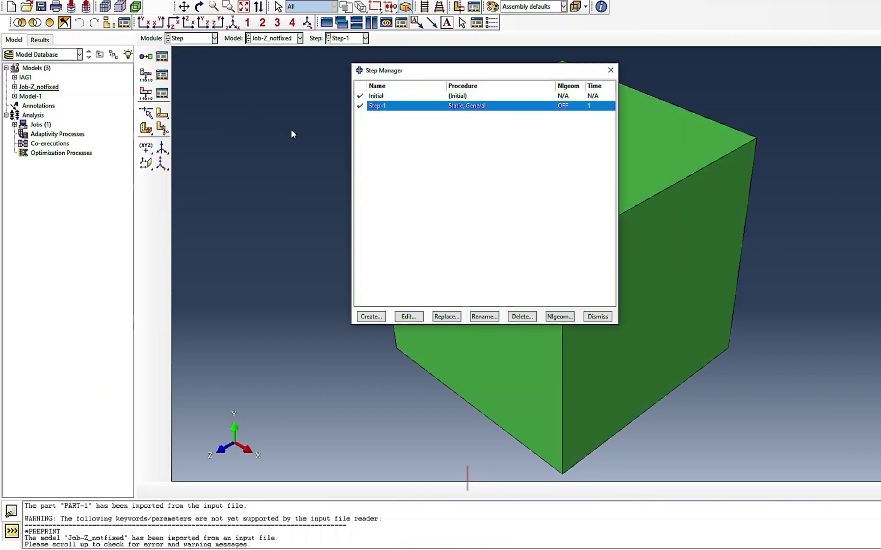
left_click(408, 317)
left_click(264, 135)
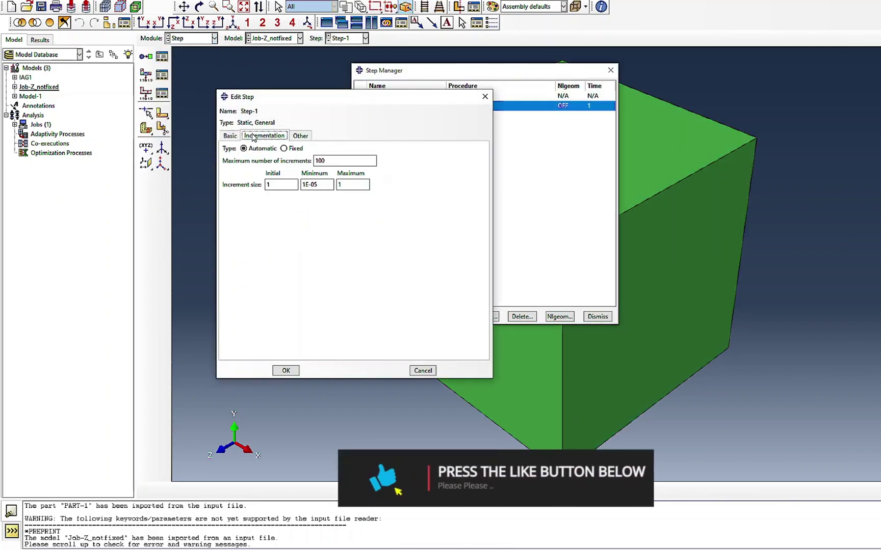
left_click(284, 370)
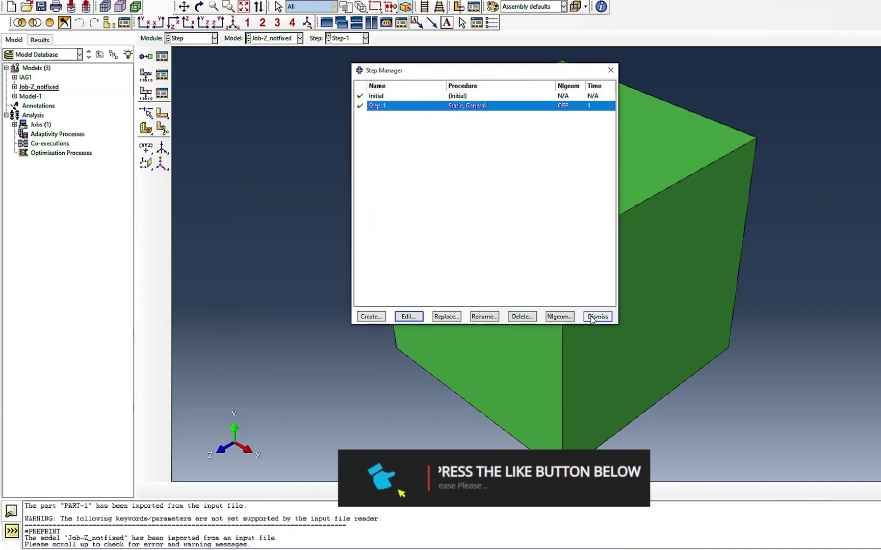
left_click(596, 316)
Review the displacement boundary conditions Disp-BC-3 to Disp-BC-6 in Step-1, checking which directions each one prescribes
left_click(188, 39)
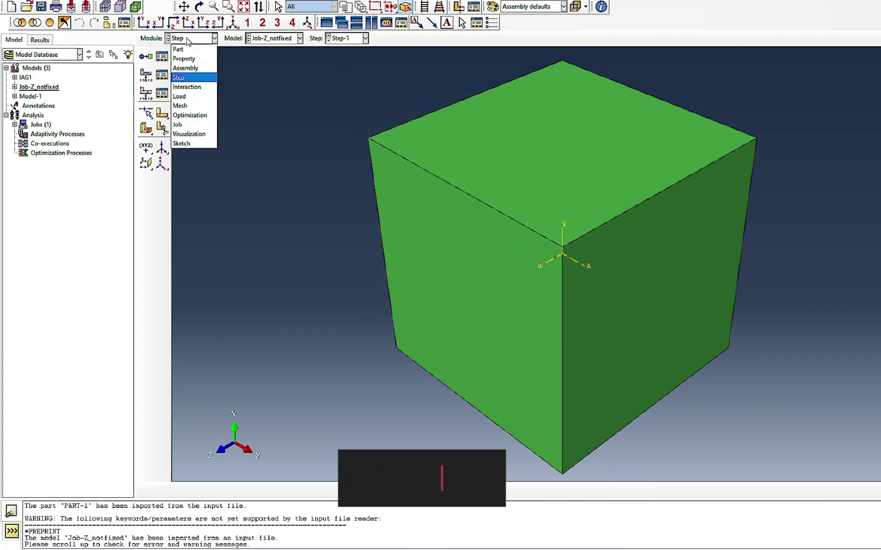
left_click(181, 98)
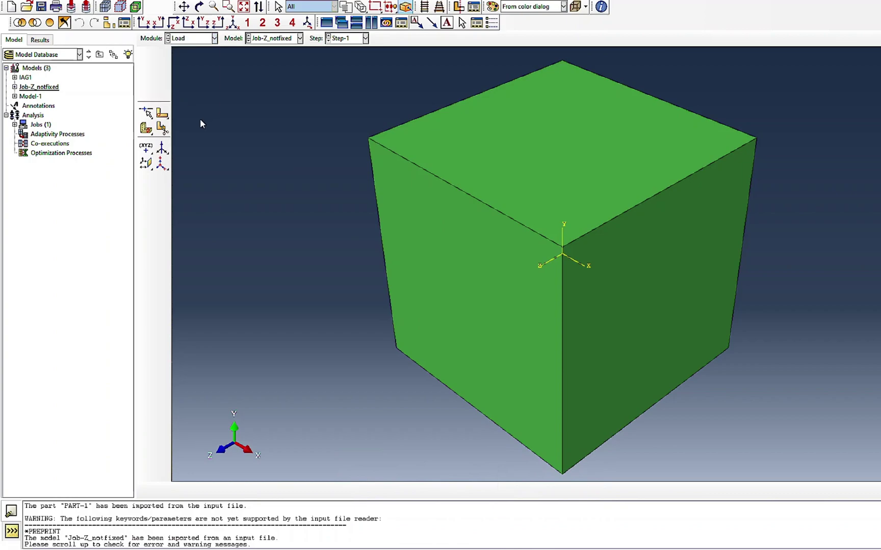
left_click(162, 75)
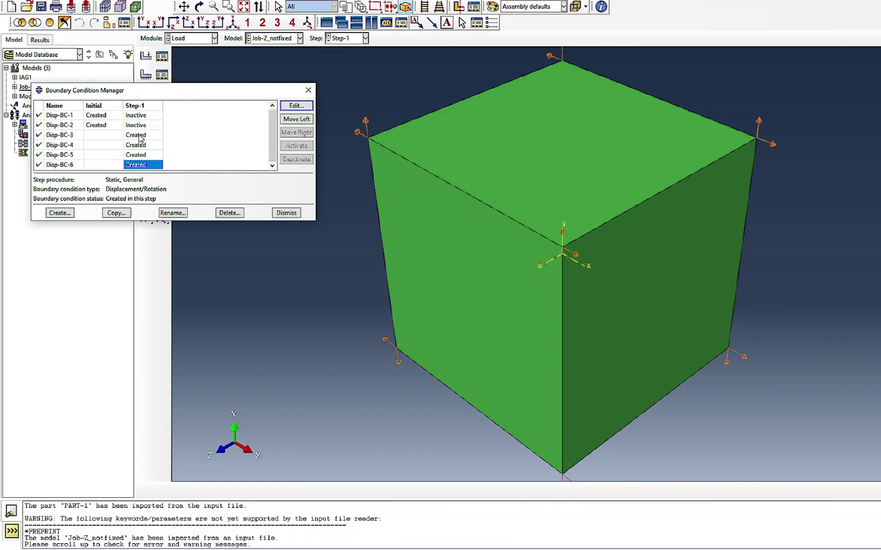
double_click(141, 137)
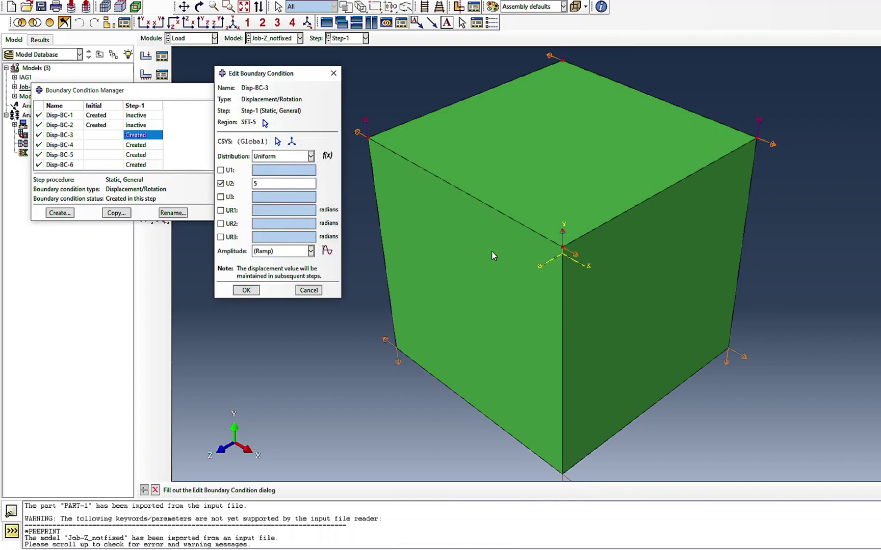
left_click(246, 290)
double_click(143, 146)
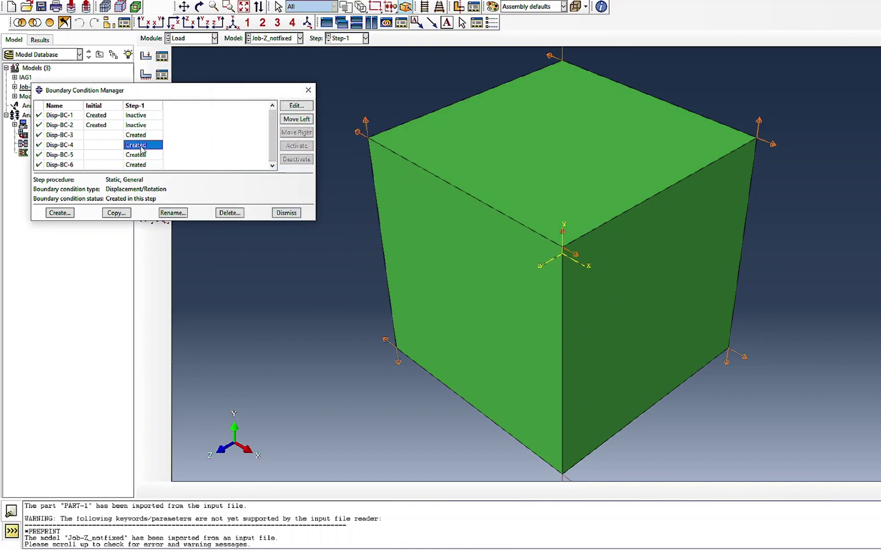
left_click(308, 289)
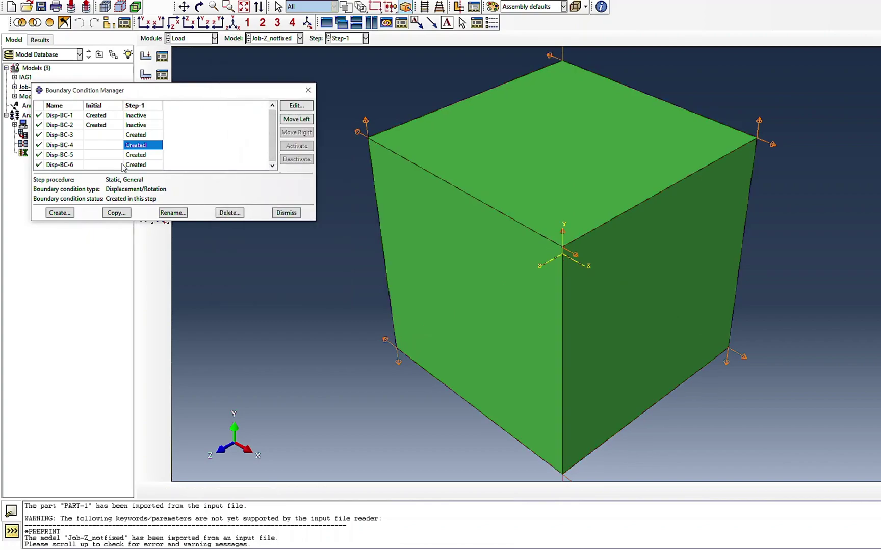
double_click(134, 155)
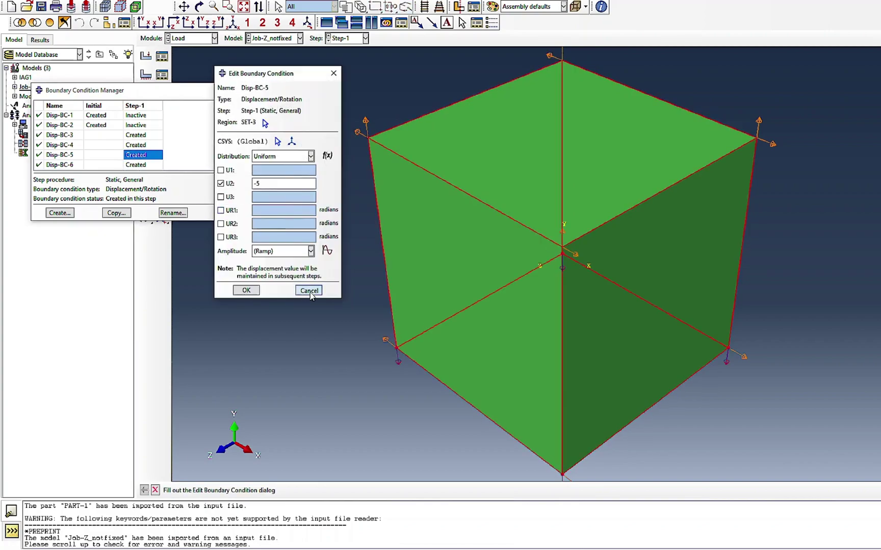
left_click(309, 289)
double_click(135, 164)
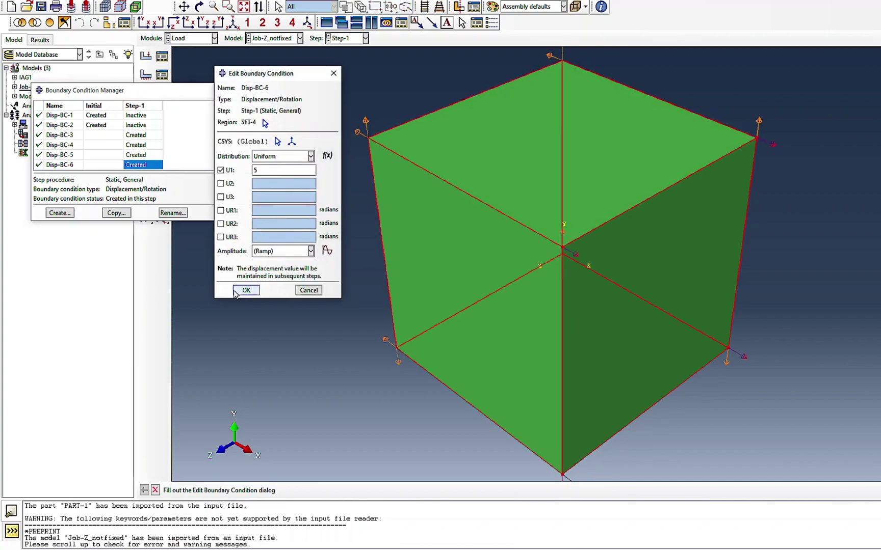
left_click(246, 290)
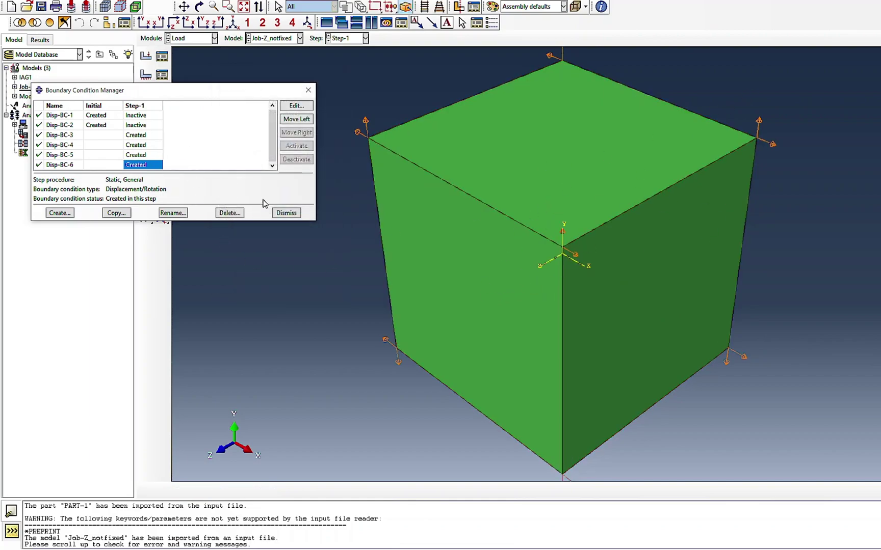
left_click(287, 213)
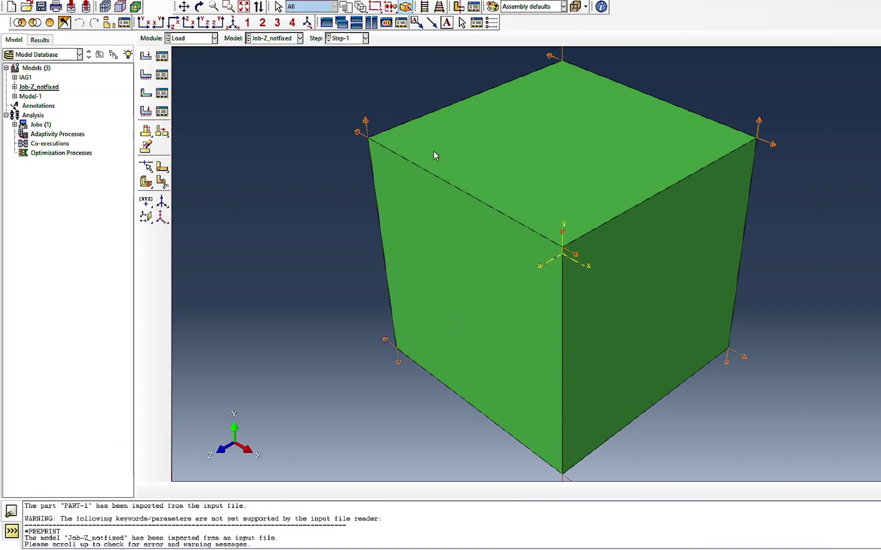
Create a new analysis job named IAG2_Incor from the Job-Z_notfixed model
left_click(196, 40)
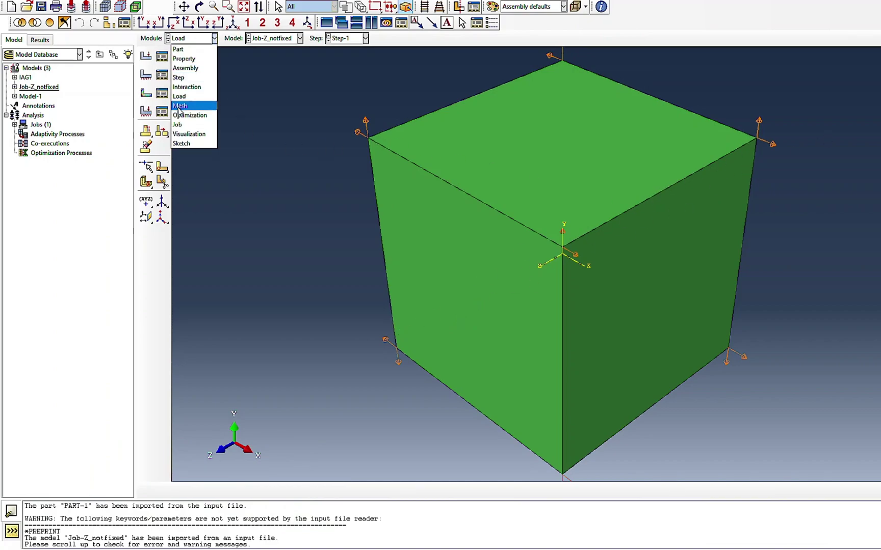
left_click(186, 124)
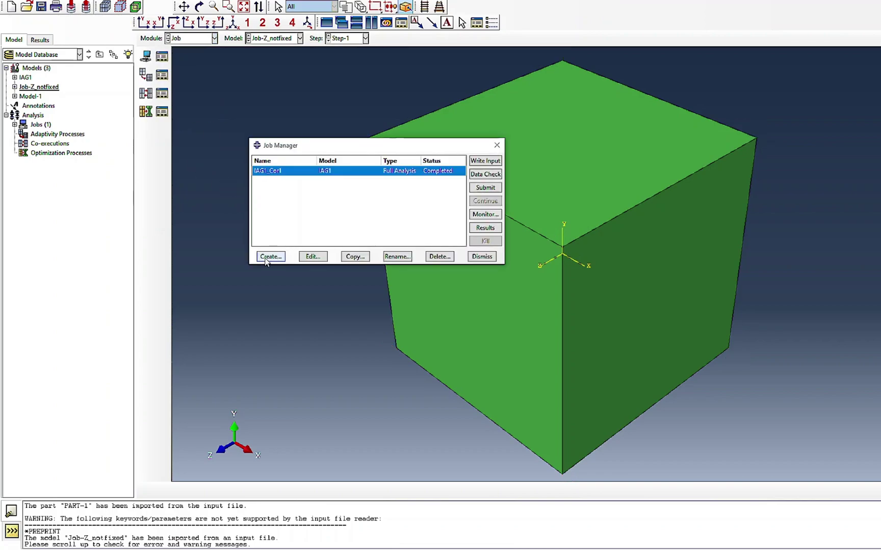
left_click(271, 256)
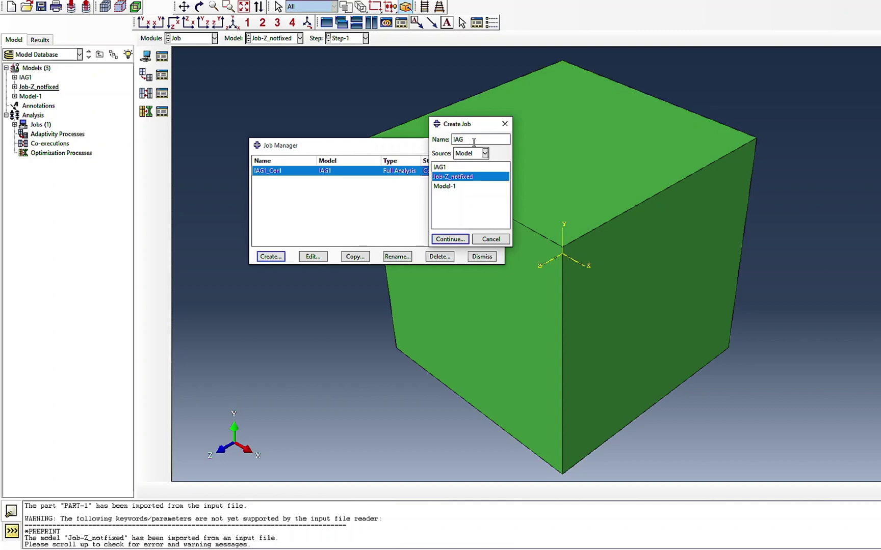
type("IAG2_Imd")
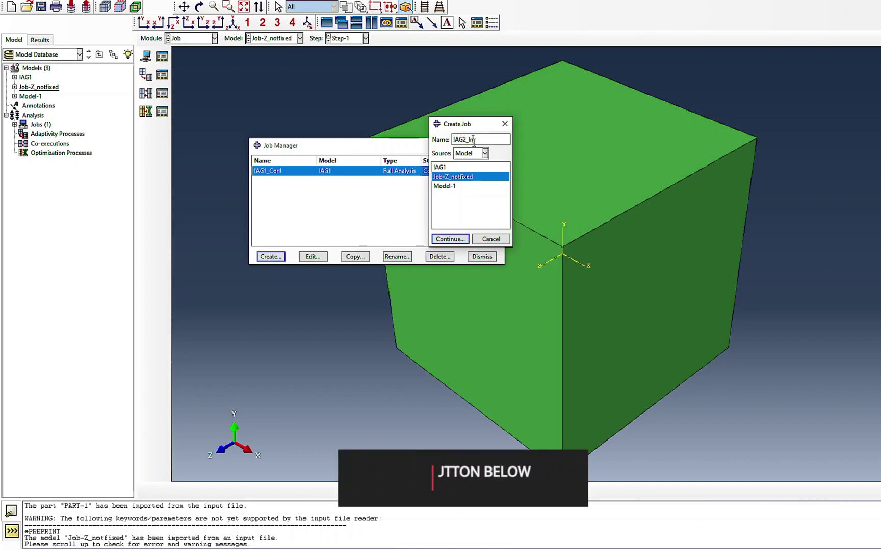
type("or")
key("Return")
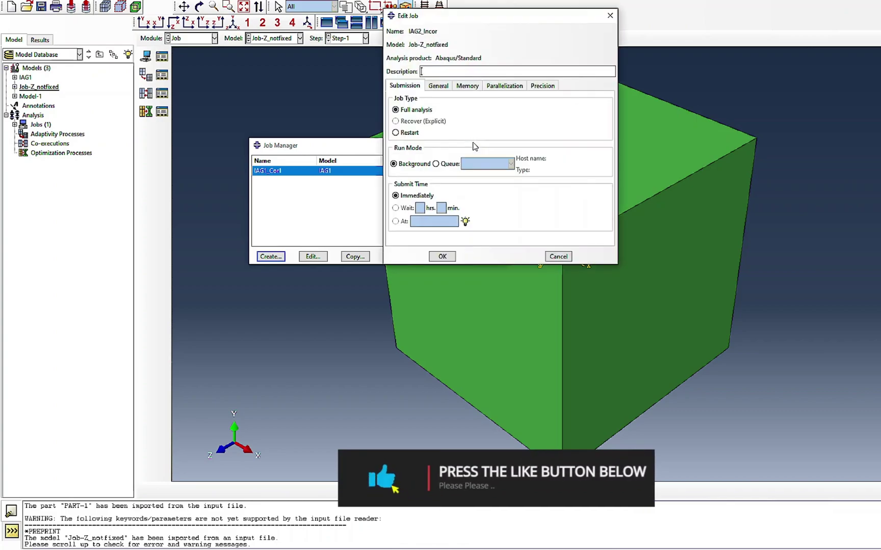
Set the nodal output precision of job IAG2_Incor to Full and accept the job definition
left_click(543, 86)
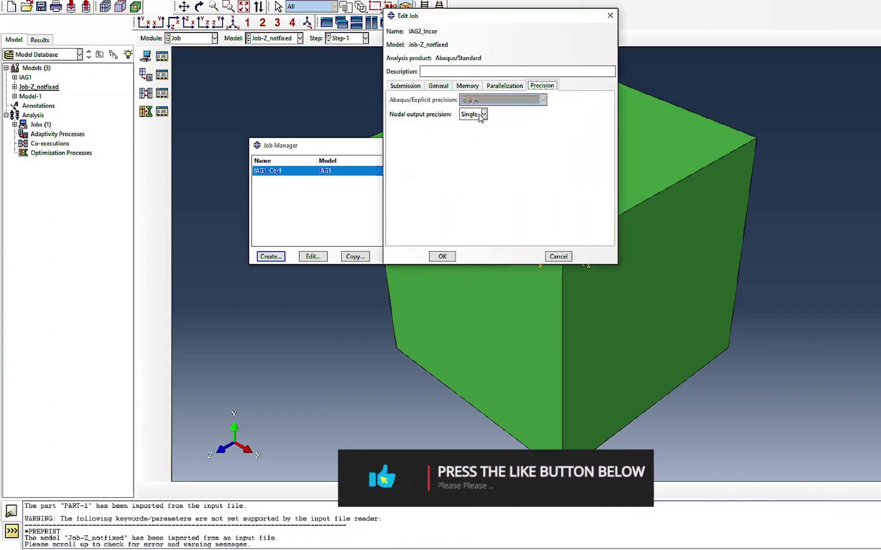
left_click(483, 115)
left_click(468, 133)
left_click(442, 256)
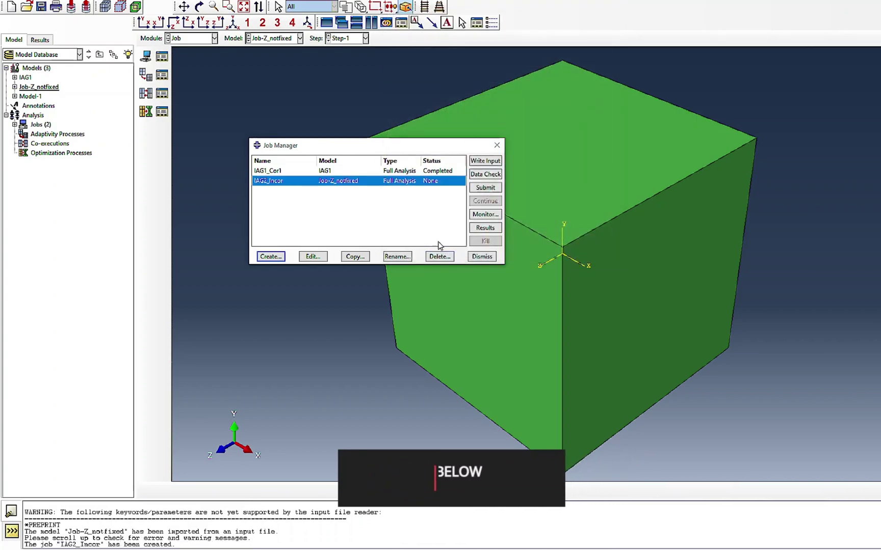
Submit job IAG2_Incor for analysis and monitor its increments in an enlarged monitor window
left_click(485, 188)
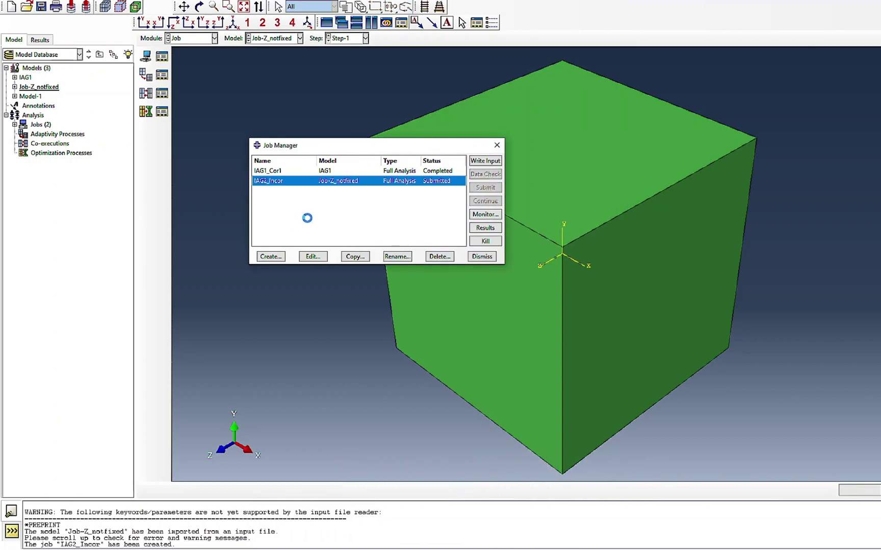
left_click(485, 214)
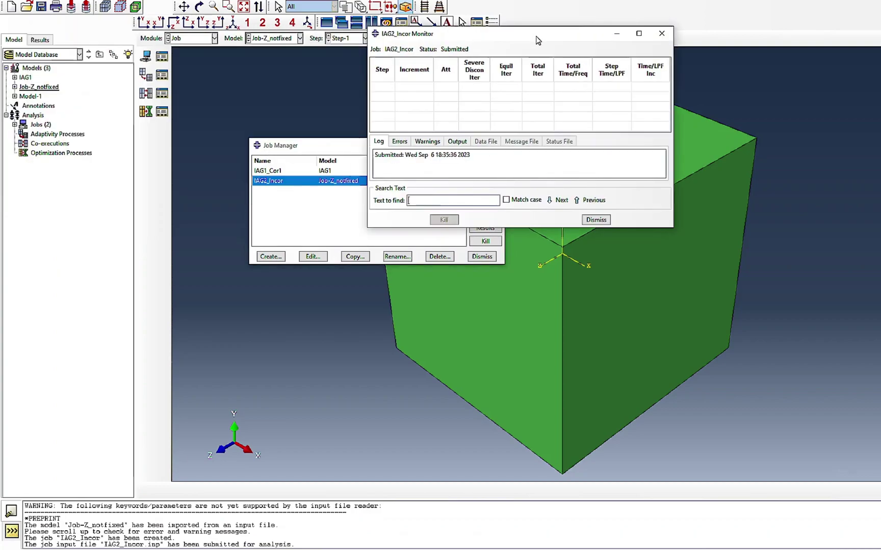
left_click_drag(537, 255, 538, 390)
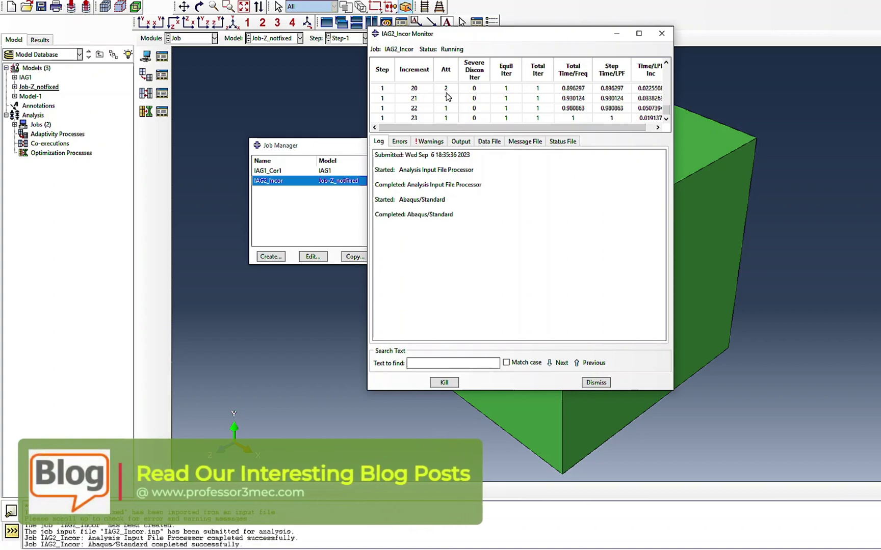
scroll(453, 115, "up", 1)
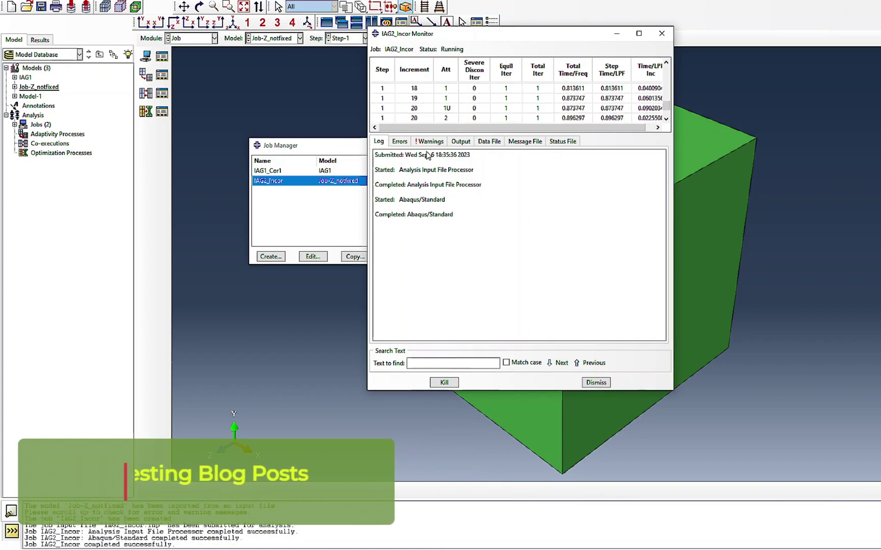
Examine the warnings of job IAG2_Incor and read its message file down to the solver messages of the first increment
left_click(436, 143)
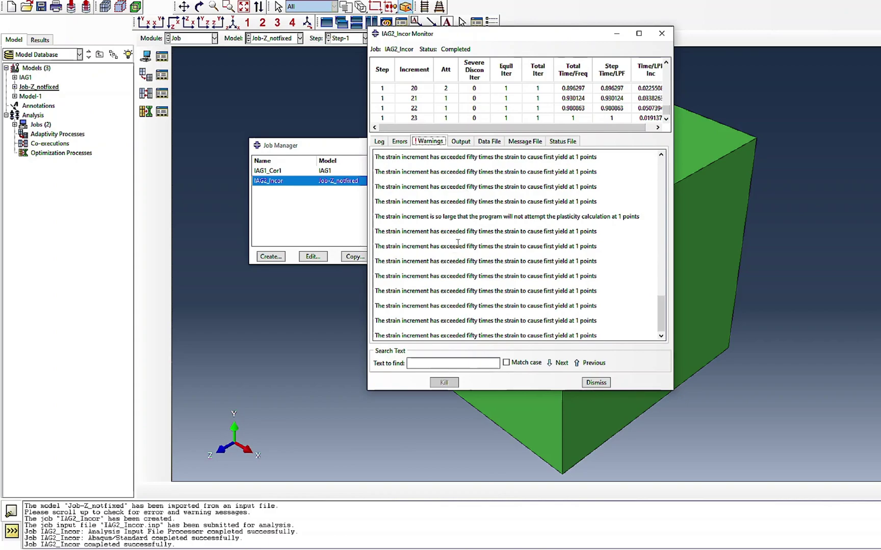
left_click(591, 385)
left_click(520, 143)
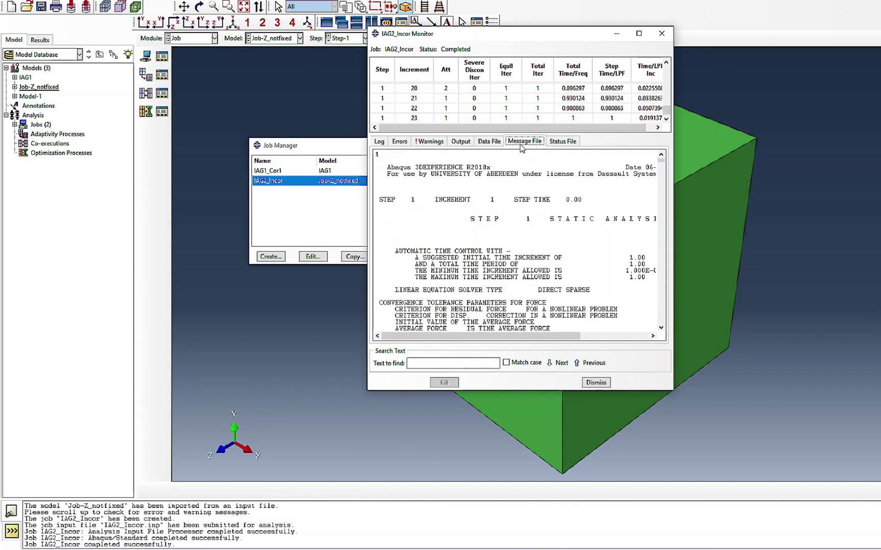
scroll(464, 279, "down", 5)
scroll(465, 279, "down", 10)
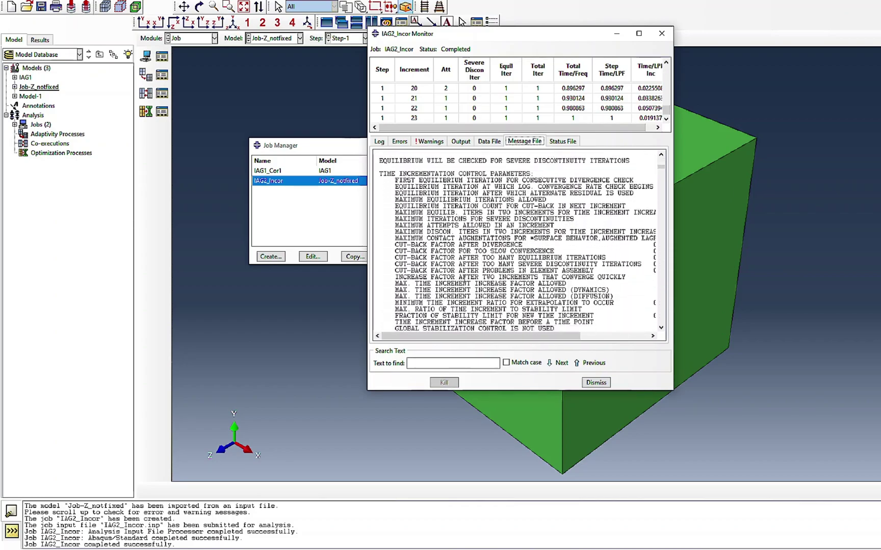
scroll(464, 279, "down", 5)
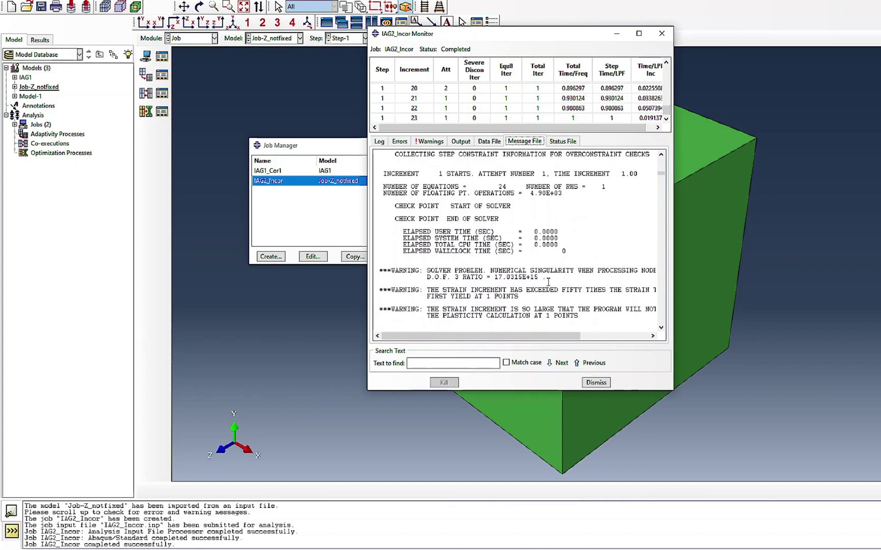
Inspect the numerical singularity warning for D.O.F. 3 in the message file of job IAG2_Incor
left_click_drag(546, 281, 423, 278)
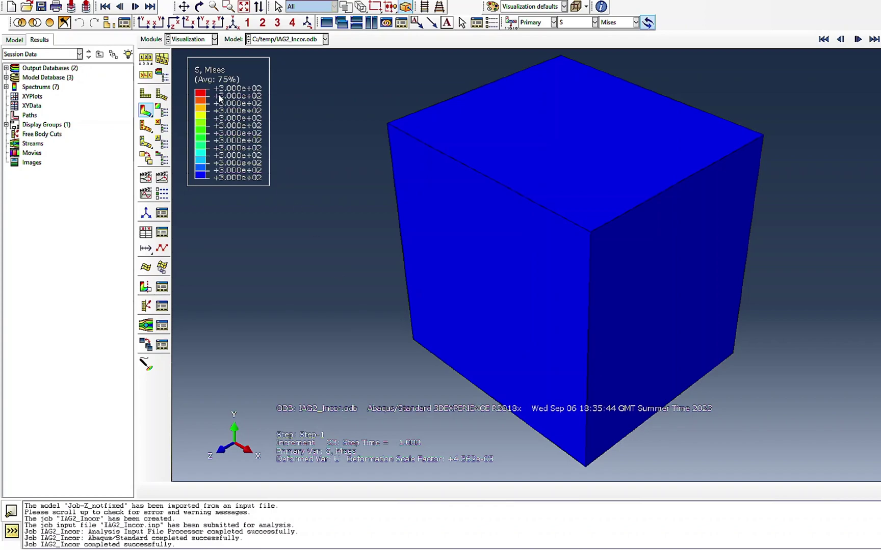
Start a new 3D deformable solid extrusion part in Model-1 with an approximate size of 200
left_click(199, 39)
left_click(188, 48)
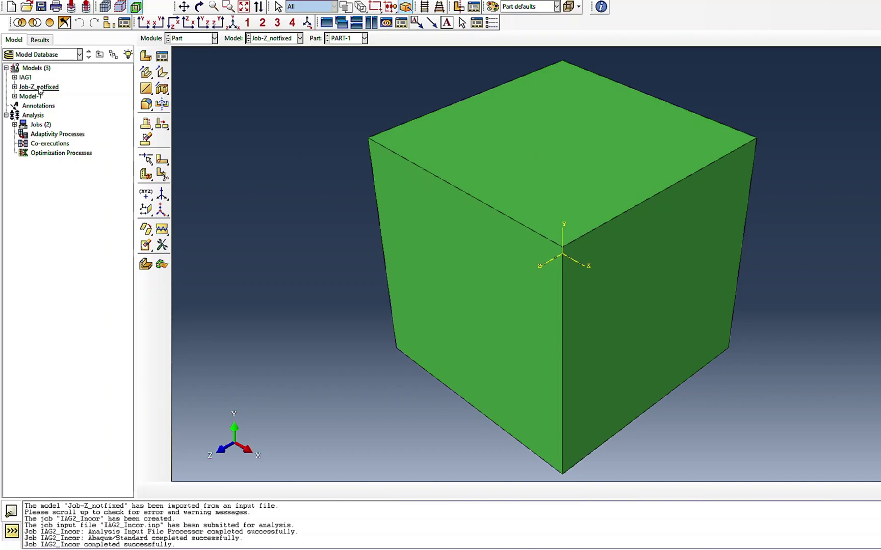
left_click(28, 96)
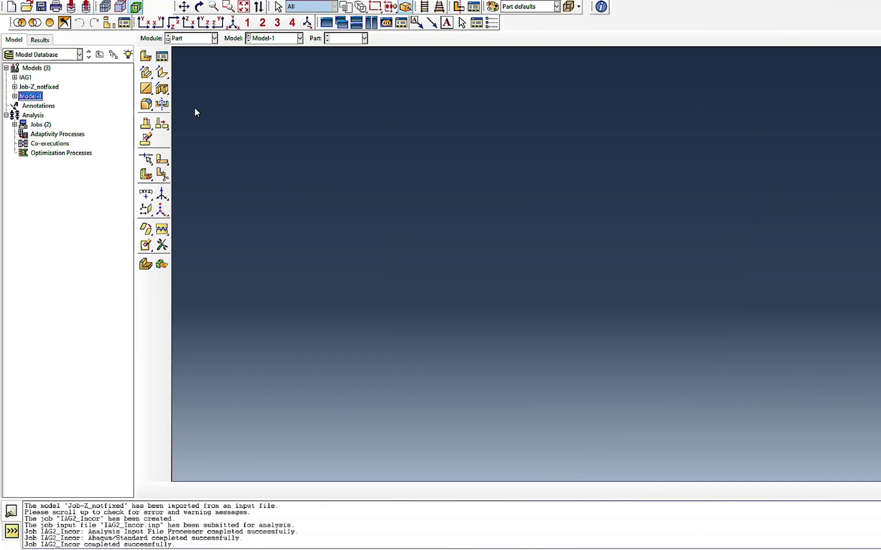
left_click(145, 57)
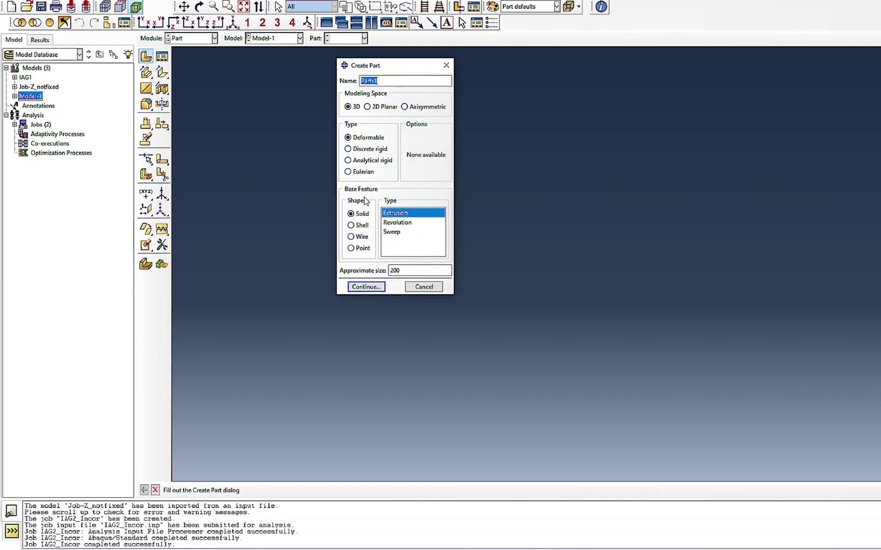
left_click(365, 287)
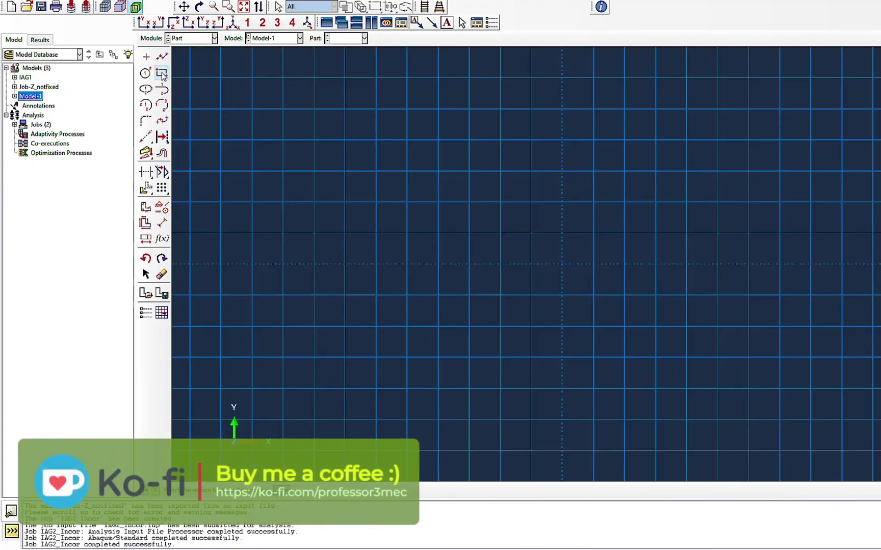
Sketch a square about 20 by 20 from the origin in the positive X and Y directions and extrude it to a depth of 20
left_click(161, 74)
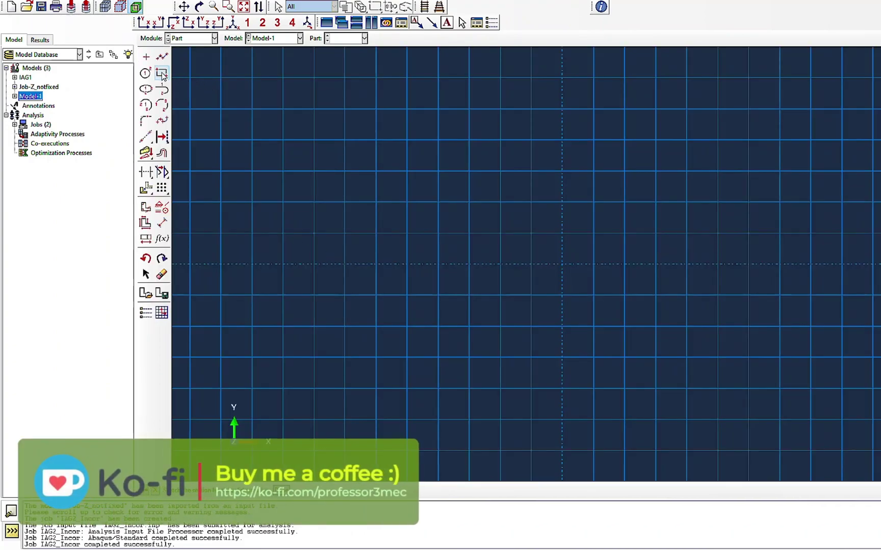
left_click(564, 262)
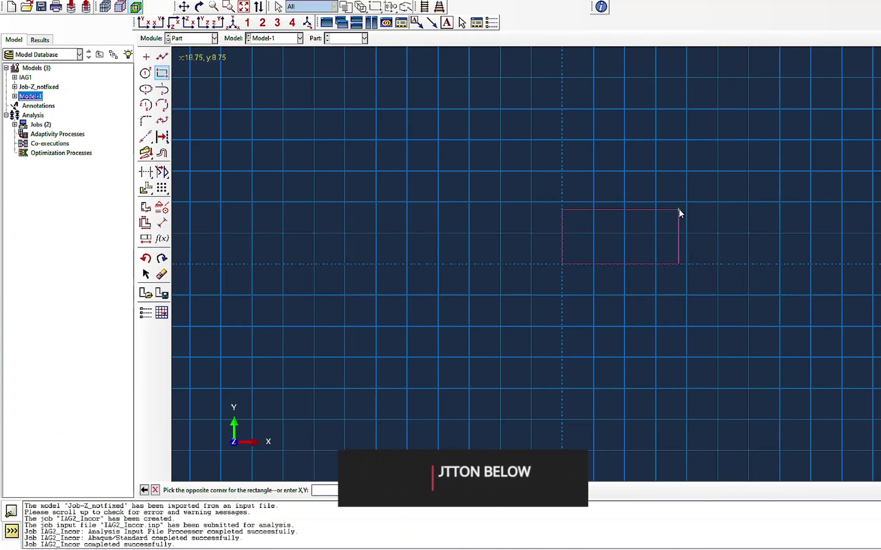
left_click(685, 142)
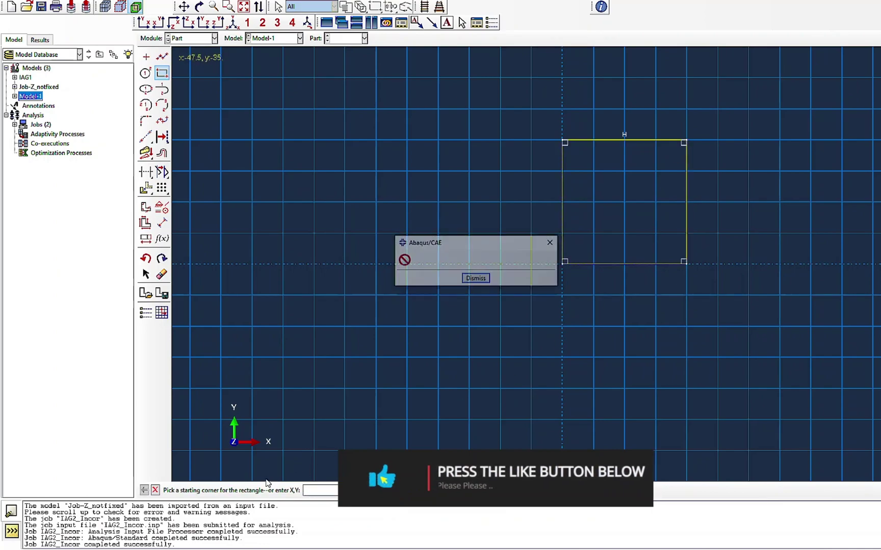
key("Return")
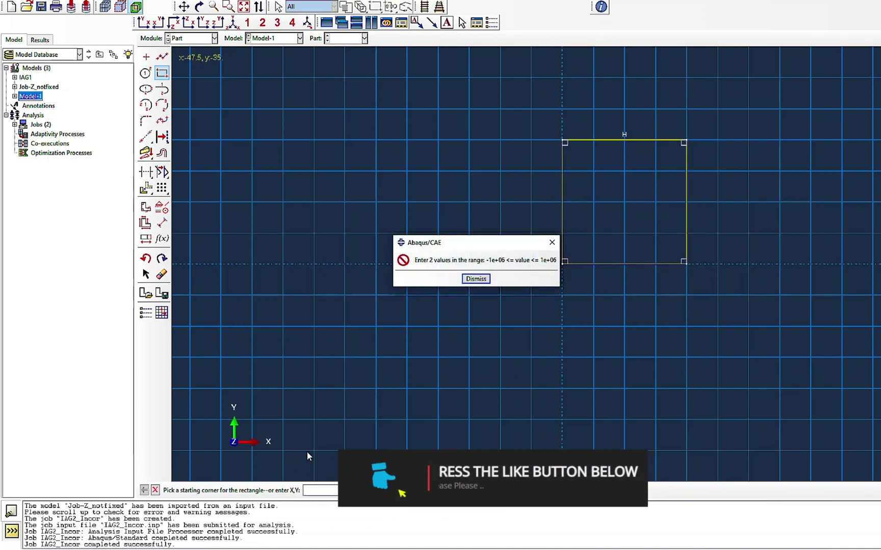
left_click(475, 279)
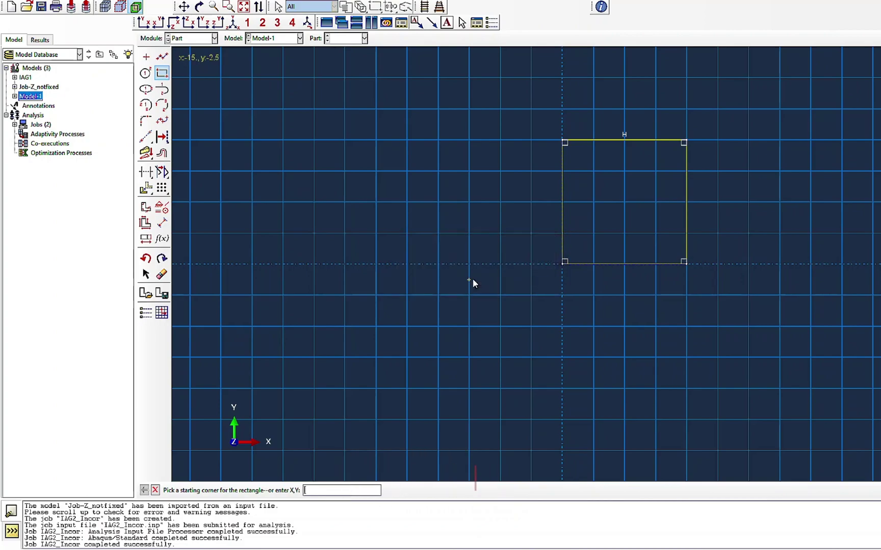
left_click(155, 491)
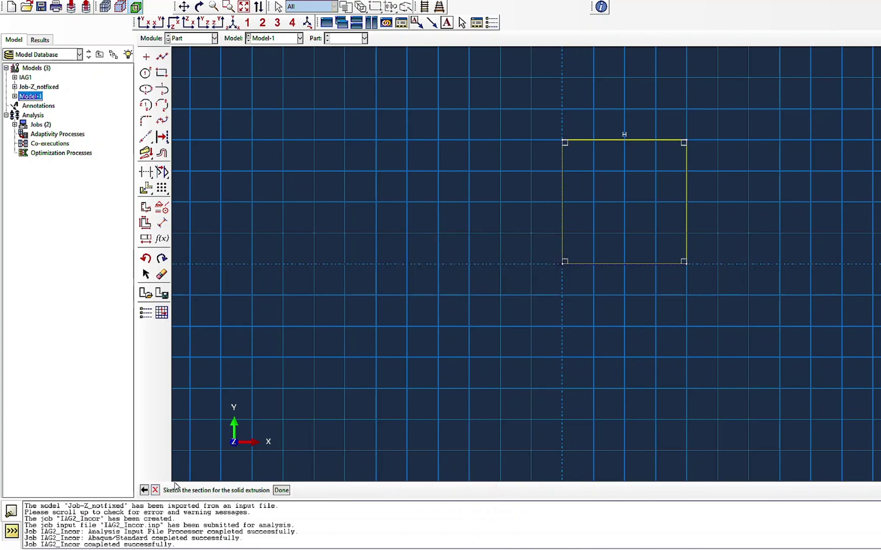
middle_click(306, 431)
left_click(512, 249)
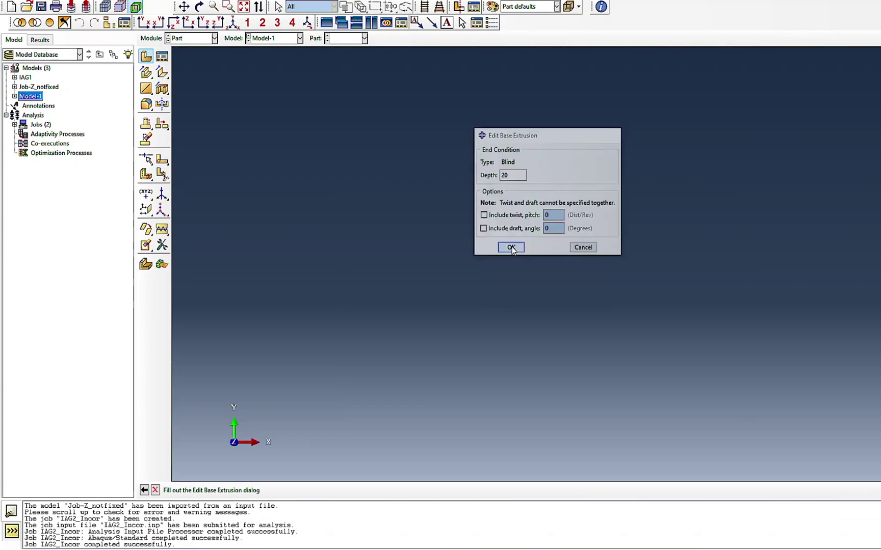
Create a Static, General analysis step named Step-1 after the Initial step in Model-1
left_click(190, 38)
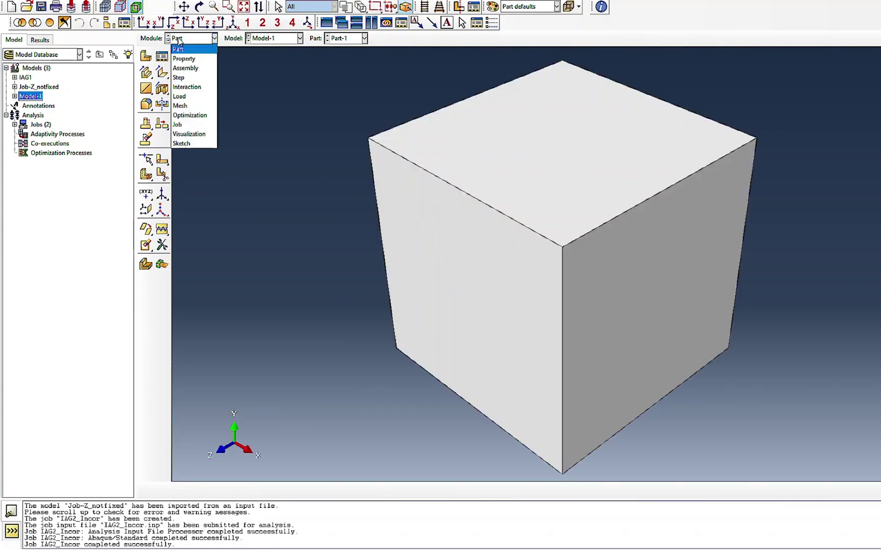
left_click(188, 54)
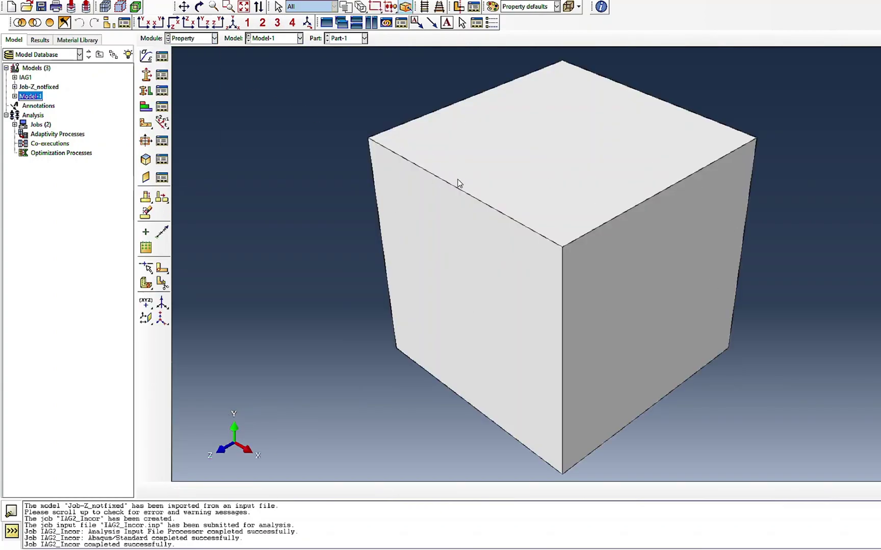
left_click(184, 40)
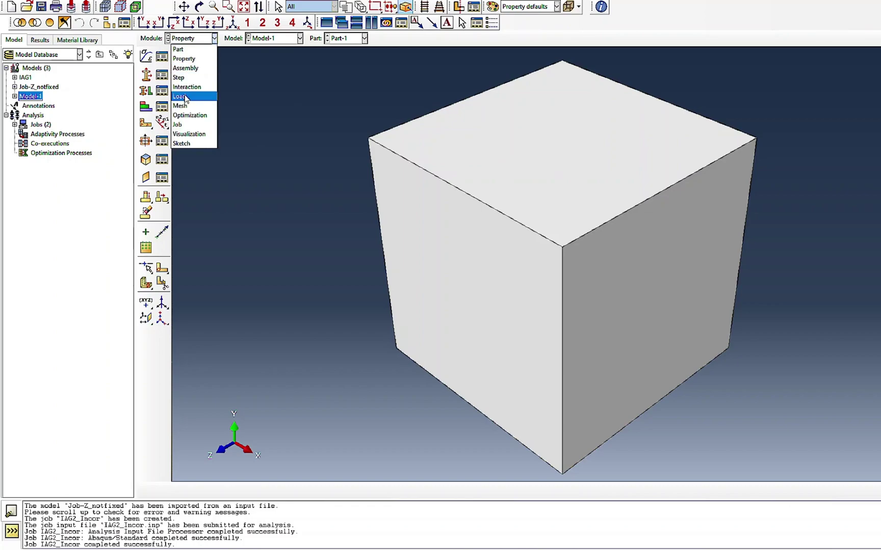
left_click(179, 77)
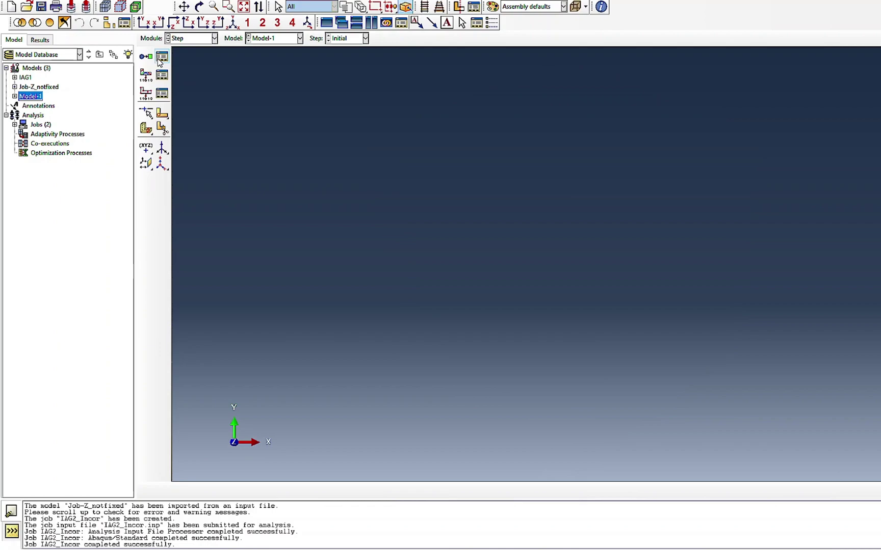
left_click(162, 56)
left_click(371, 317)
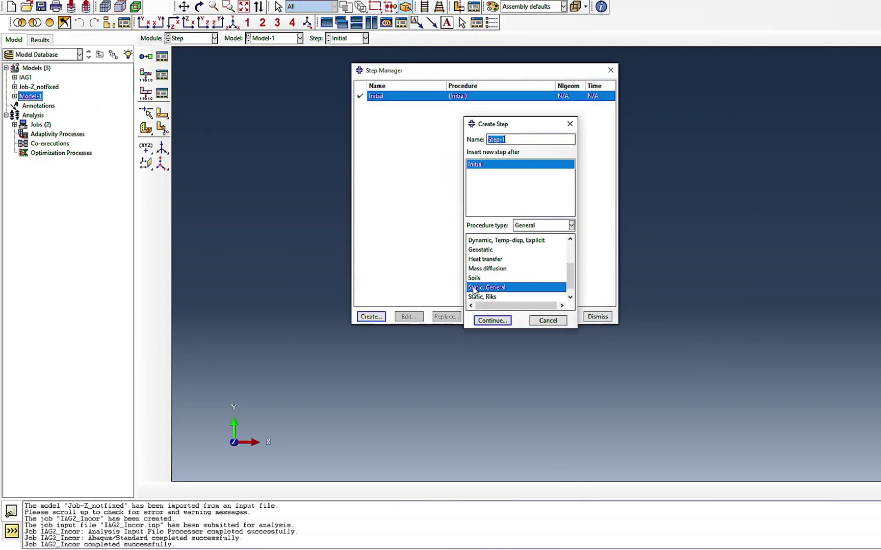
left_click(503, 318)
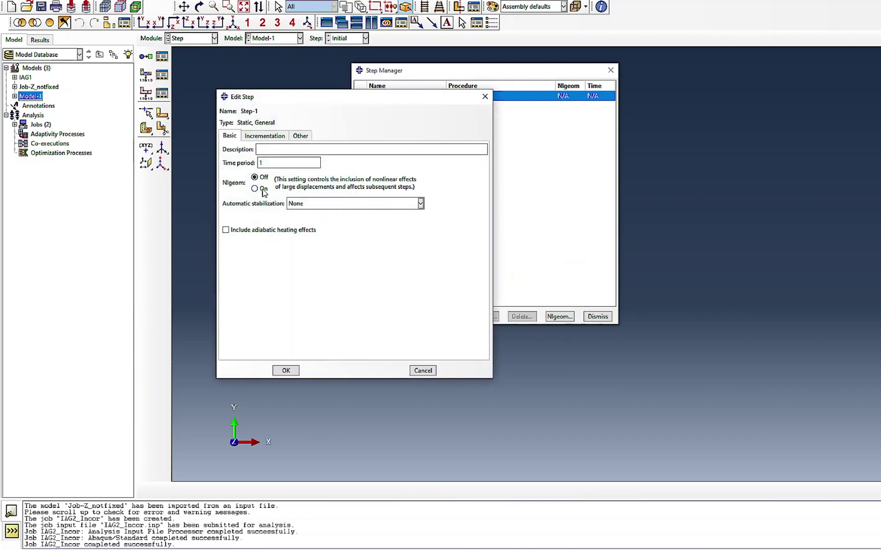
Set Step-1 to at most 10000 increments with initial and maximum increment sizes of 0.1, and accept the step
left_click(265, 136)
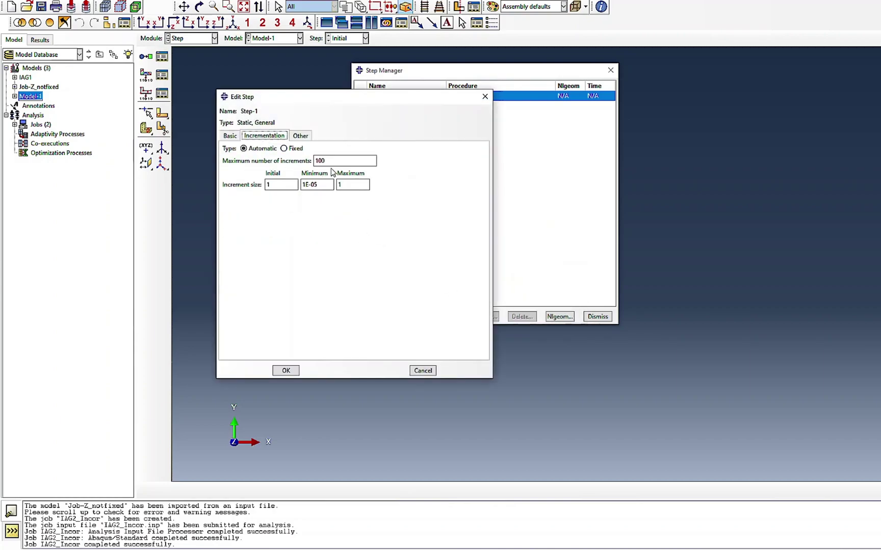
left_click(327, 161)
type("00")
double_click(267, 184)
type("0.1")
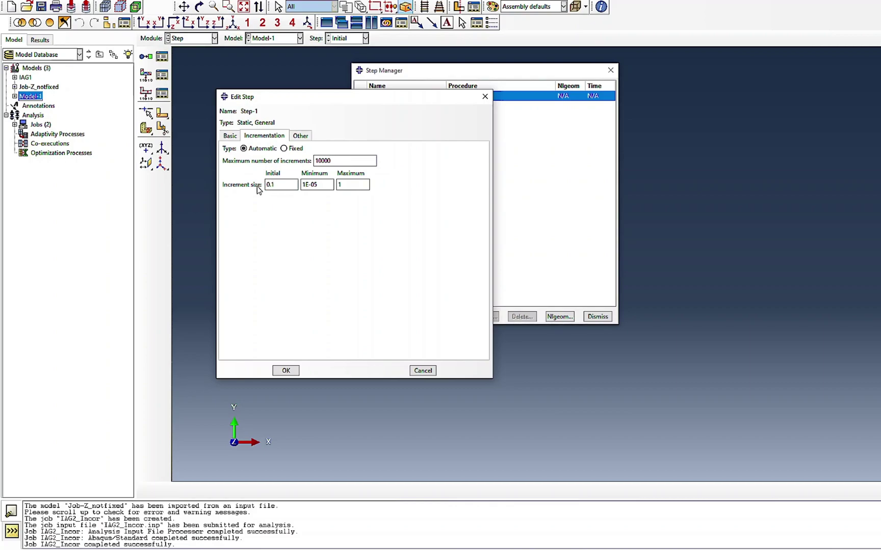
double_click(339, 185)
type("0.1")
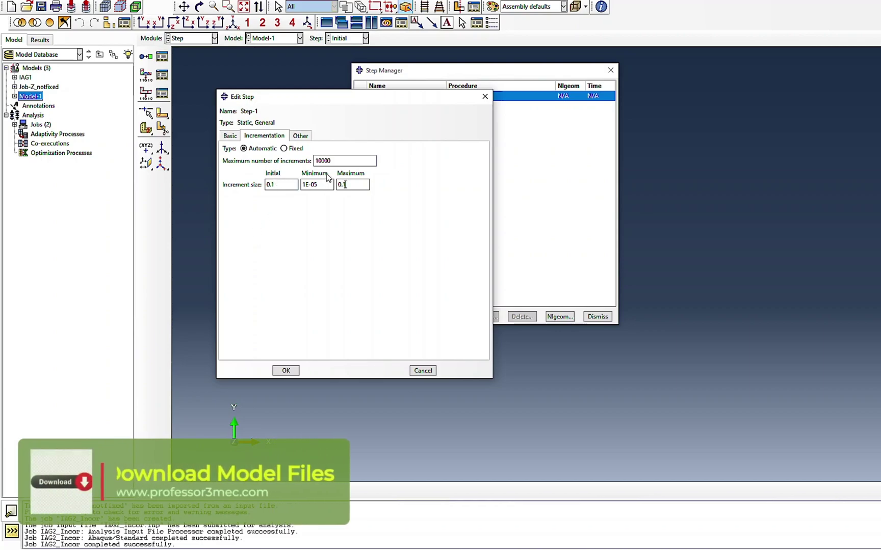
left_click(232, 137)
left_click(264, 136)
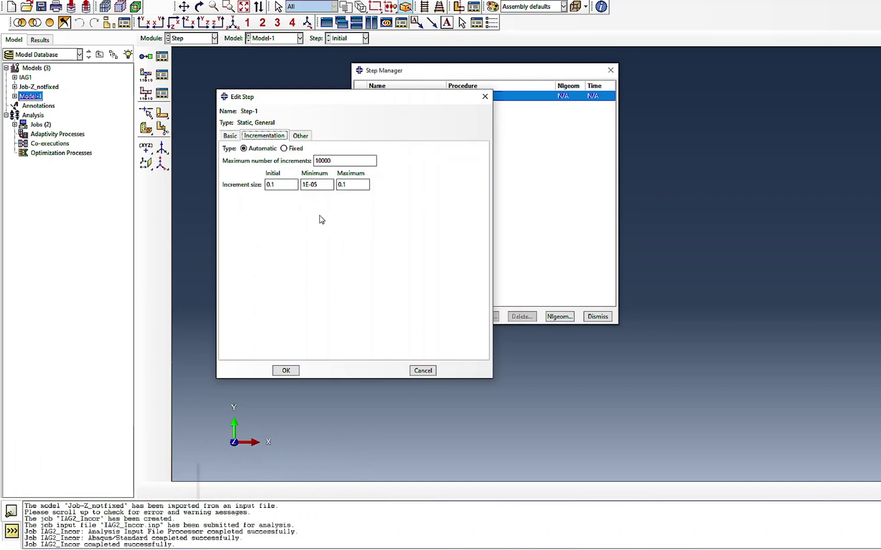
left_click(286, 371)
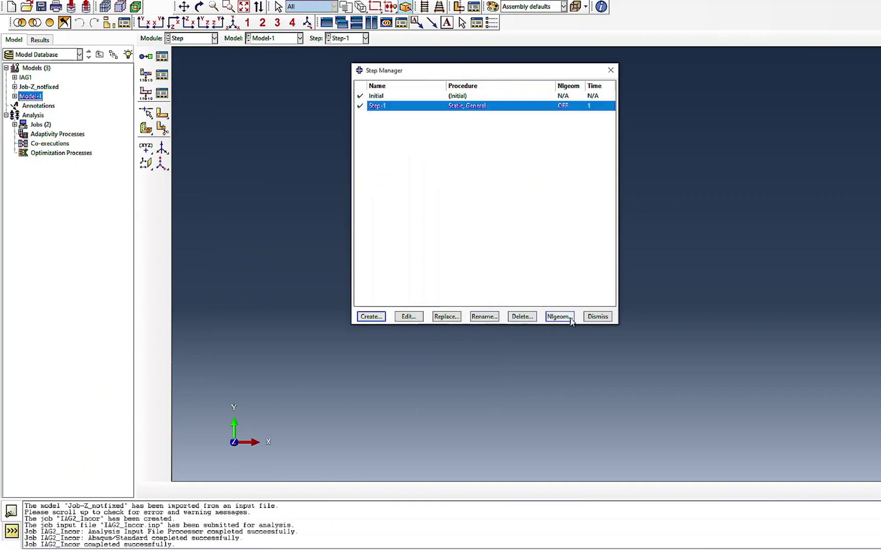
left_click(597, 317)
Add a dependent instance of Part-1 to the assembly of Model-1
left_click(191, 38)
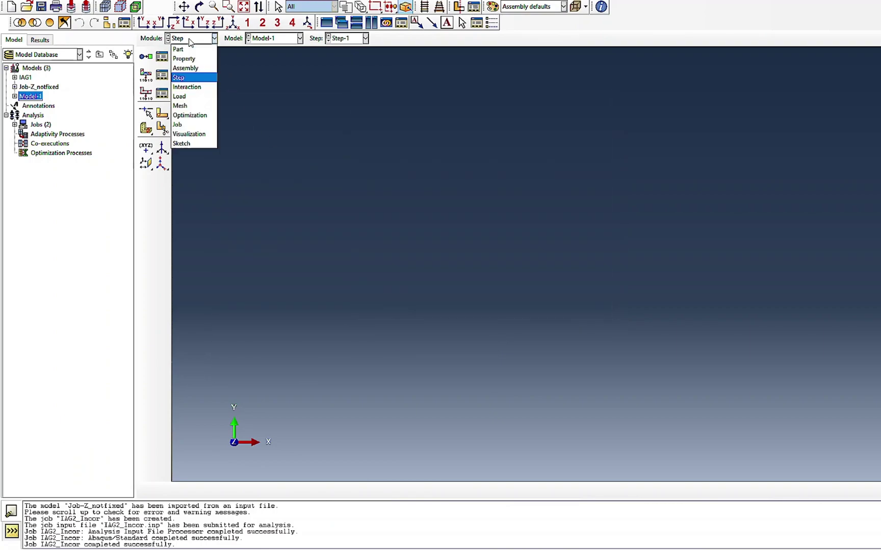
left_click(181, 97)
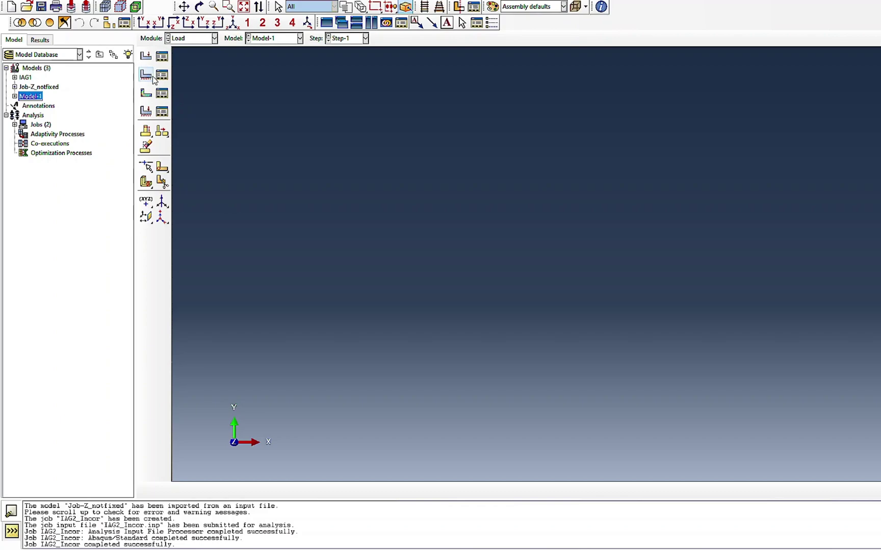
left_click(214, 38)
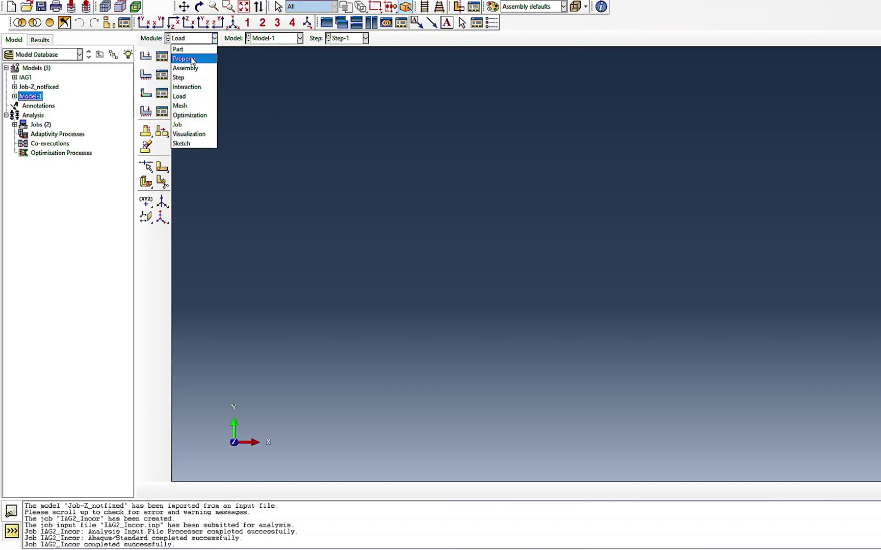
left_click(189, 68)
left_click(146, 56)
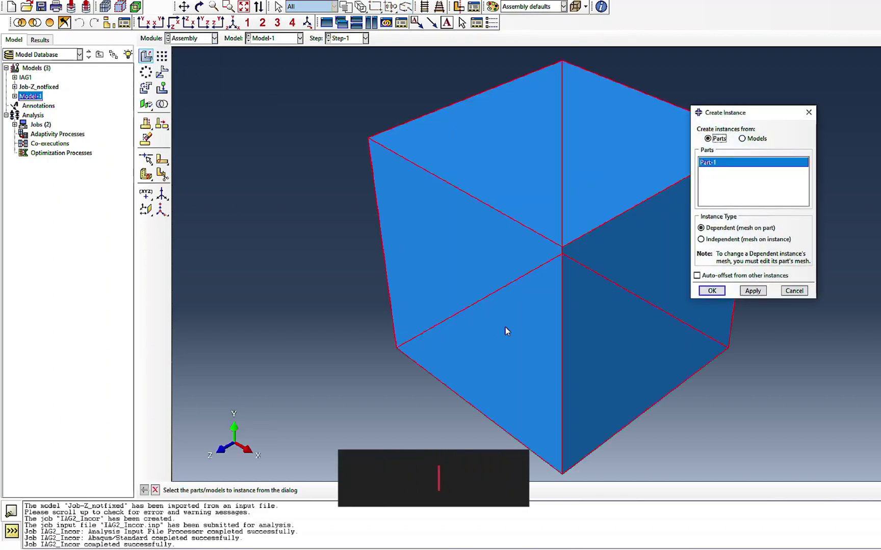
left_click(712, 291)
Create a Displacement/Rotation boundary condition in Step-1 on the cube's positive Z face with U3 set to 0
left_click(204, 41)
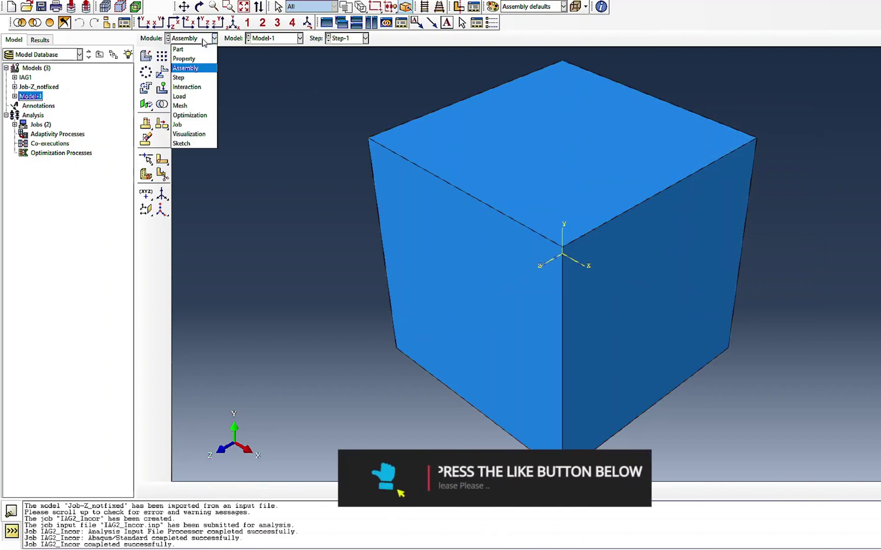
left_click(179, 97)
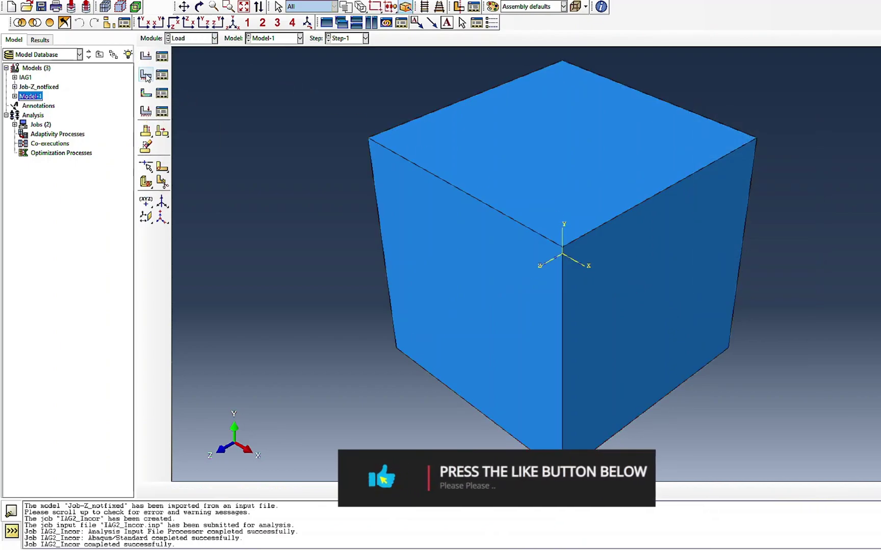
left_click(161, 75)
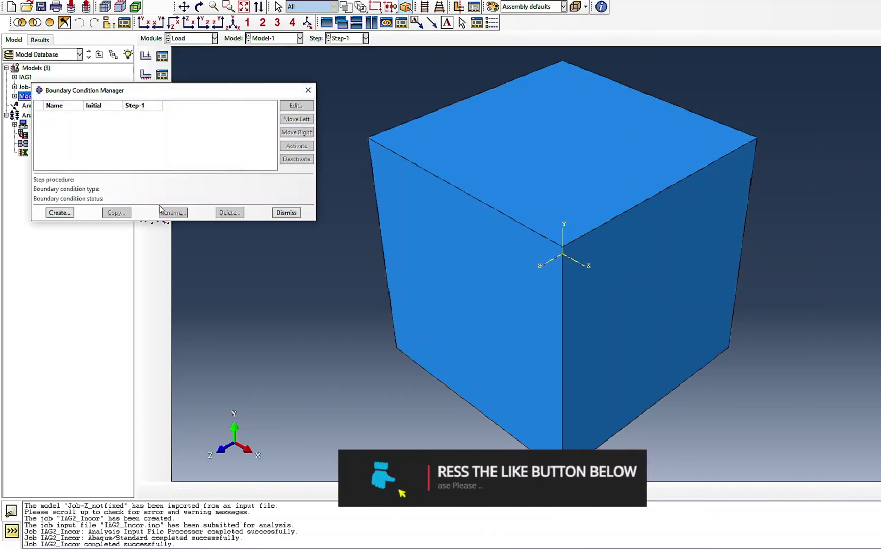
left_click(59, 213)
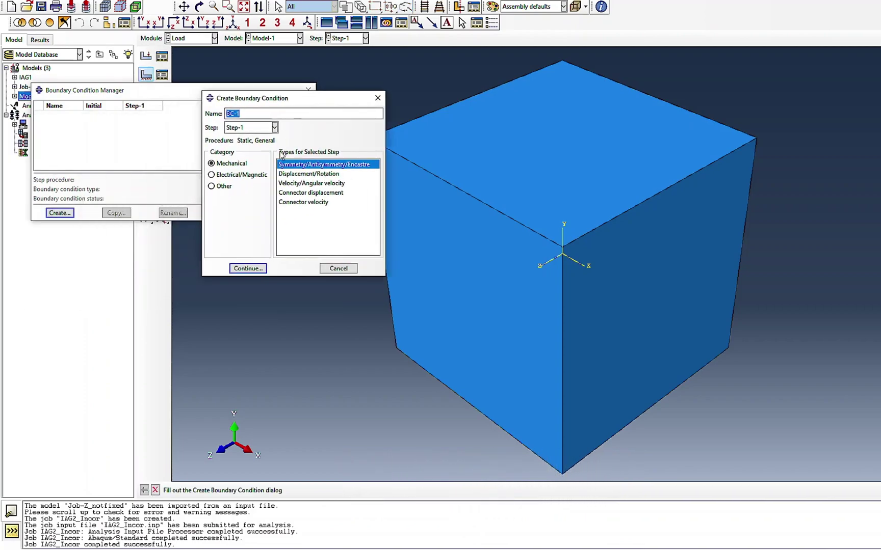
left_click(284, 175)
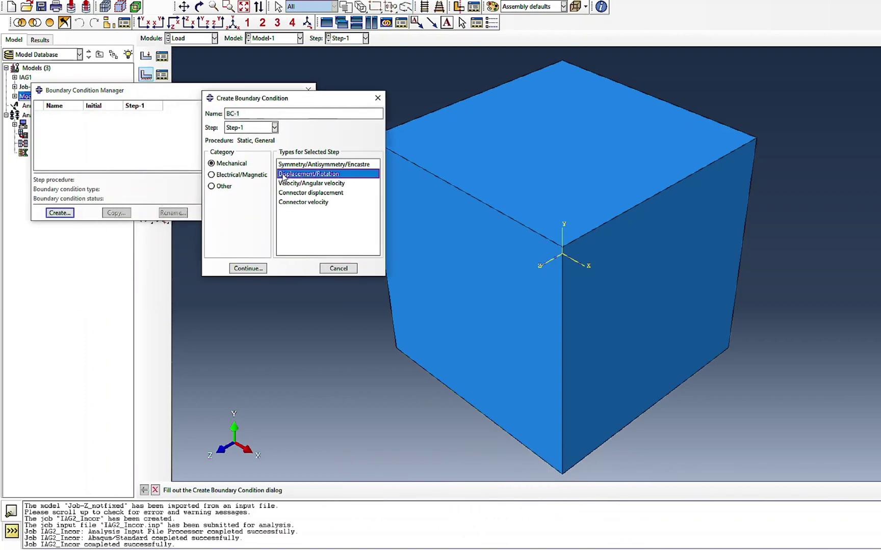
left_click(247, 269)
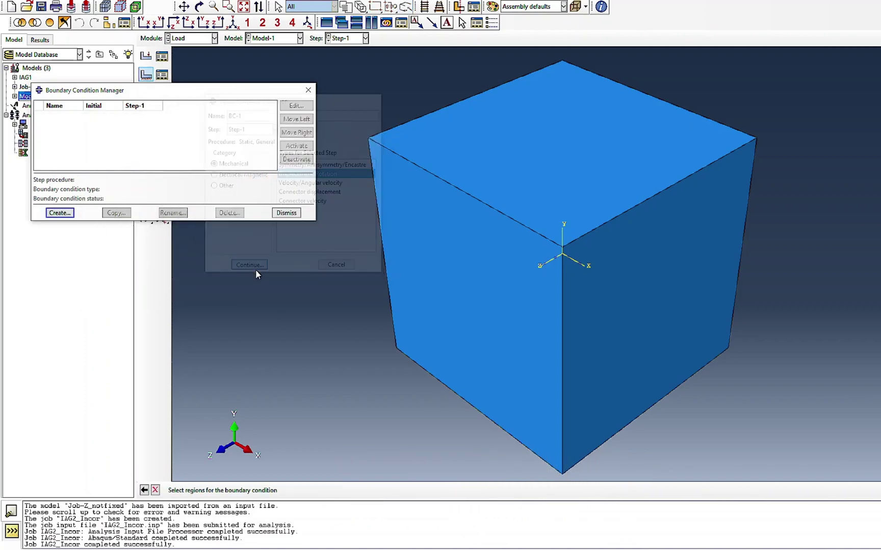
left_click(506, 305)
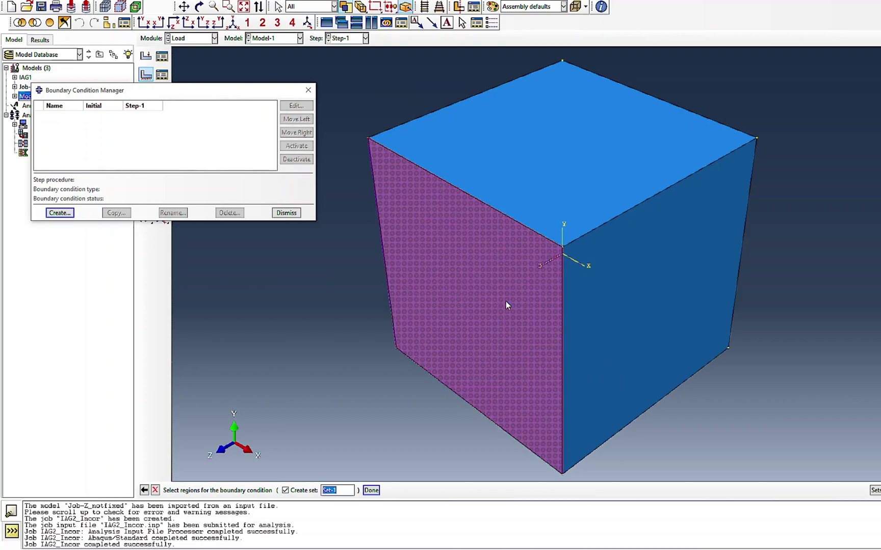
left_click(371, 491)
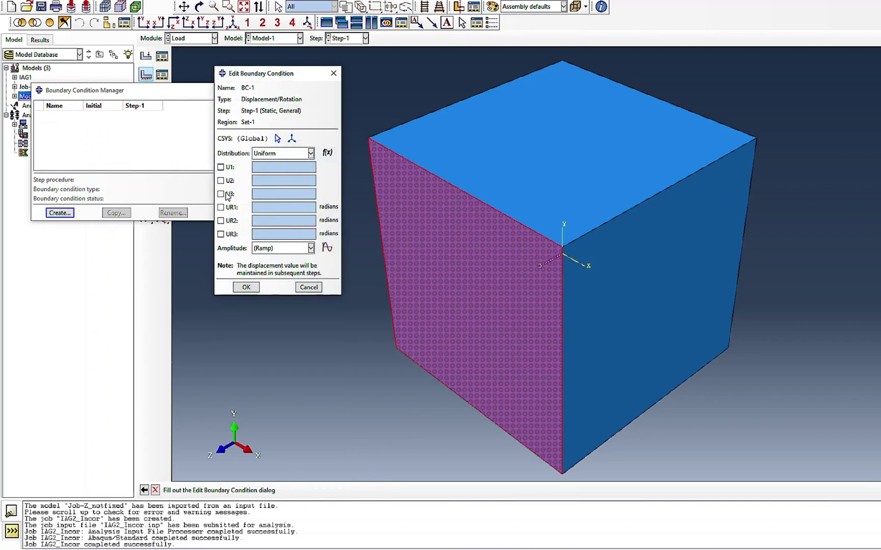
left_click(224, 195)
left_click(246, 287)
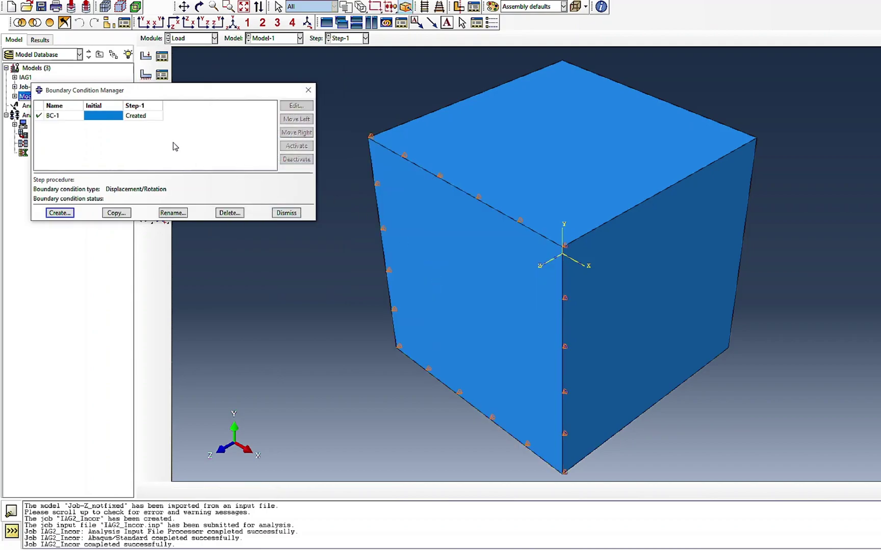
Add a Displacement/Rotation boundary condition in Step-1 on the cube's positive X face with U2 set to 0
left_click(60, 213)
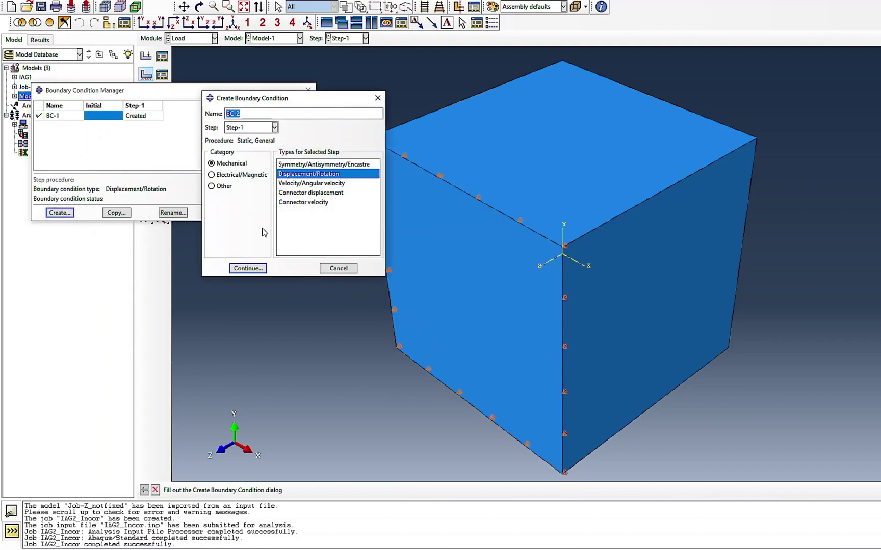
left_click(248, 268)
left_click(634, 314)
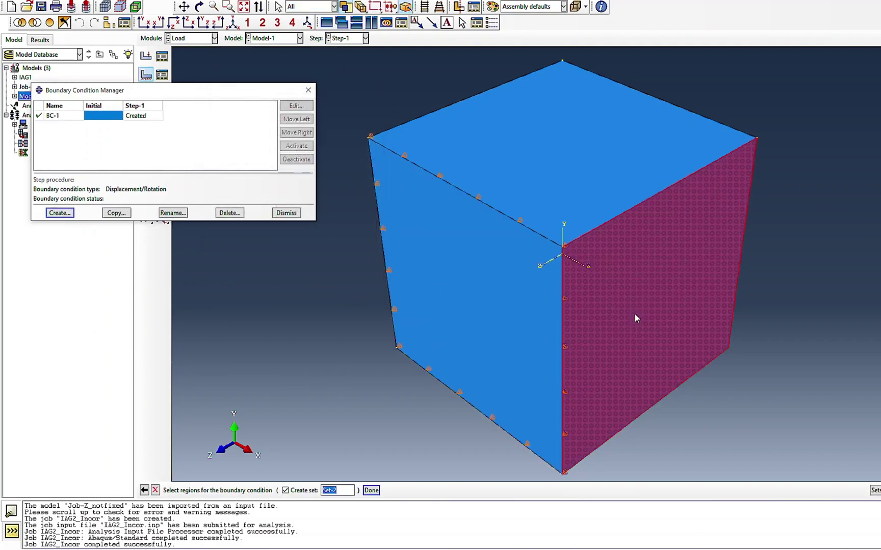
left_click(371, 491)
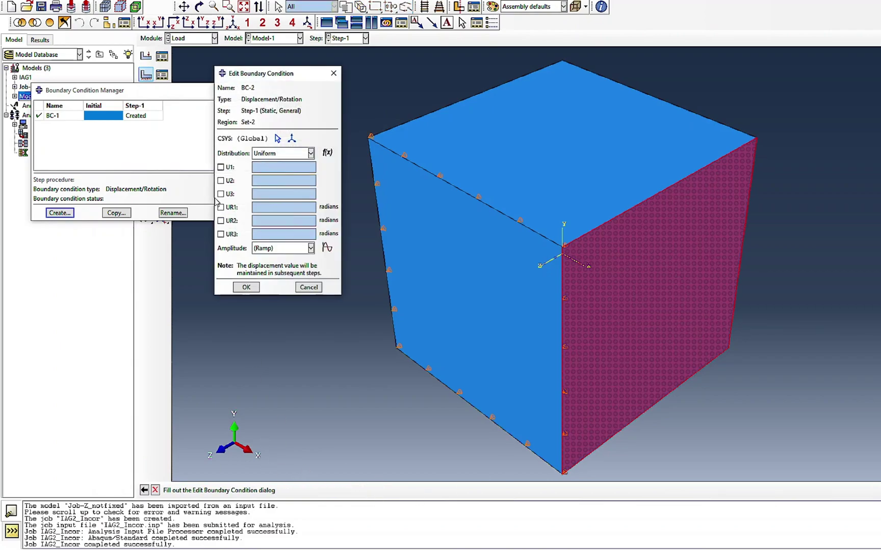
left_click(221, 181)
left_click(246, 287)
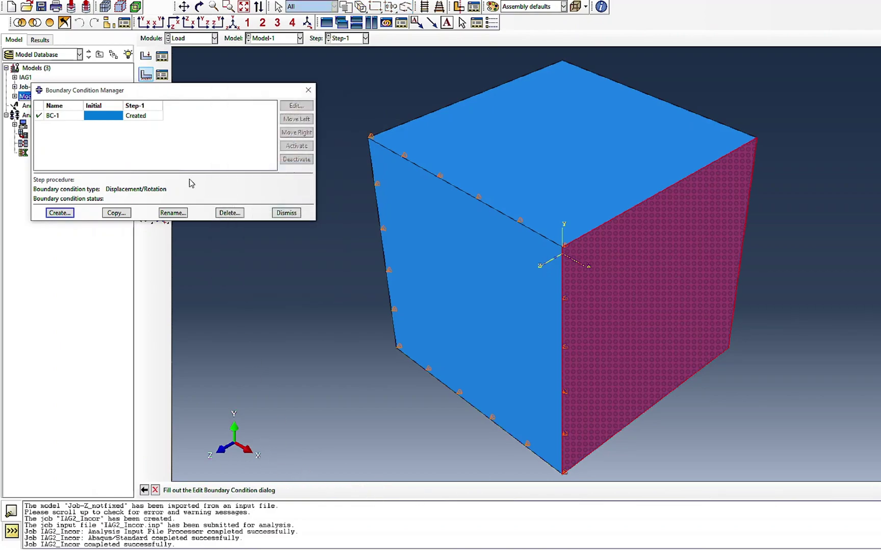
Edit the positive X face's boundary condition BC-2 to constrain U1 at 0 and release U2
left_click(199, 7)
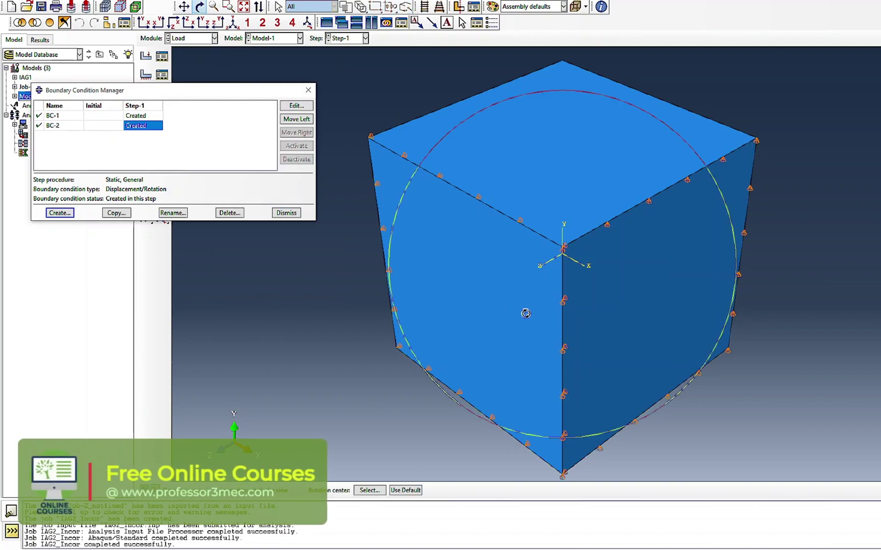
left_click_drag(525, 311, 499, 365)
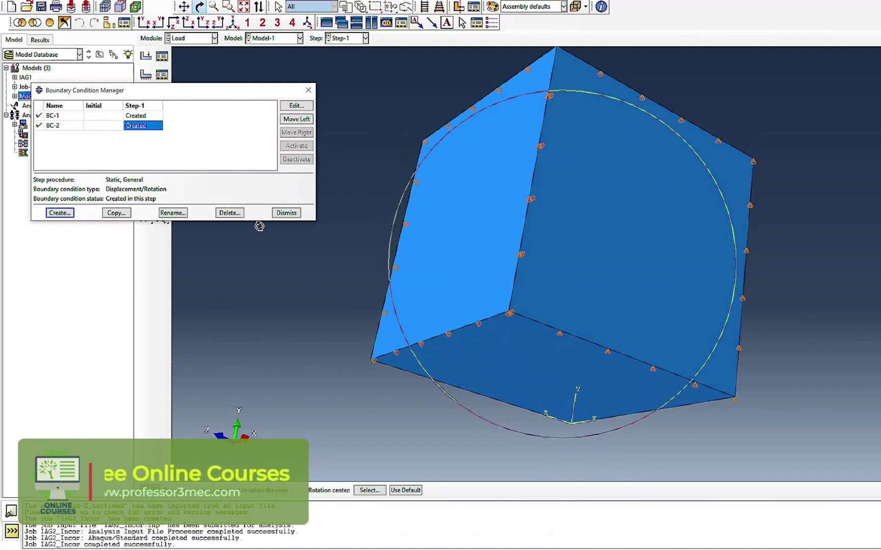
left_click_drag(614, 267, 596, 293)
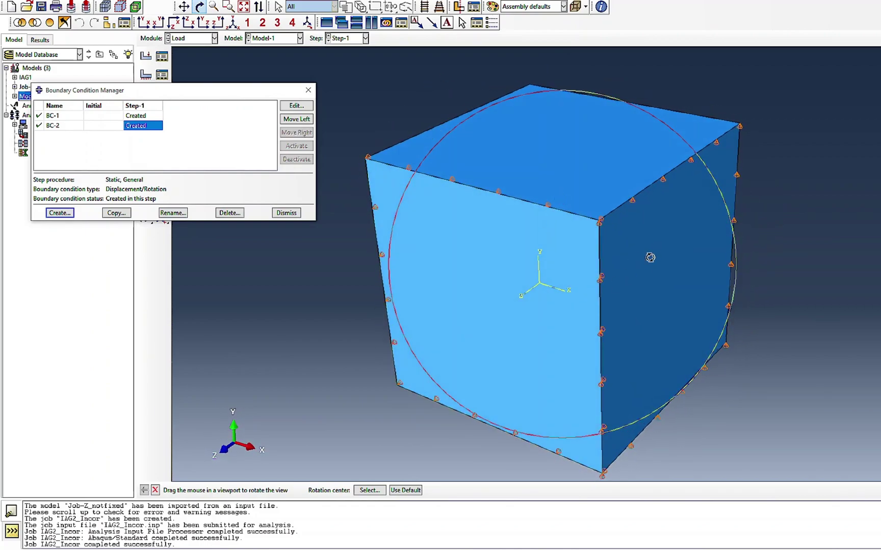
left_click(296, 106)
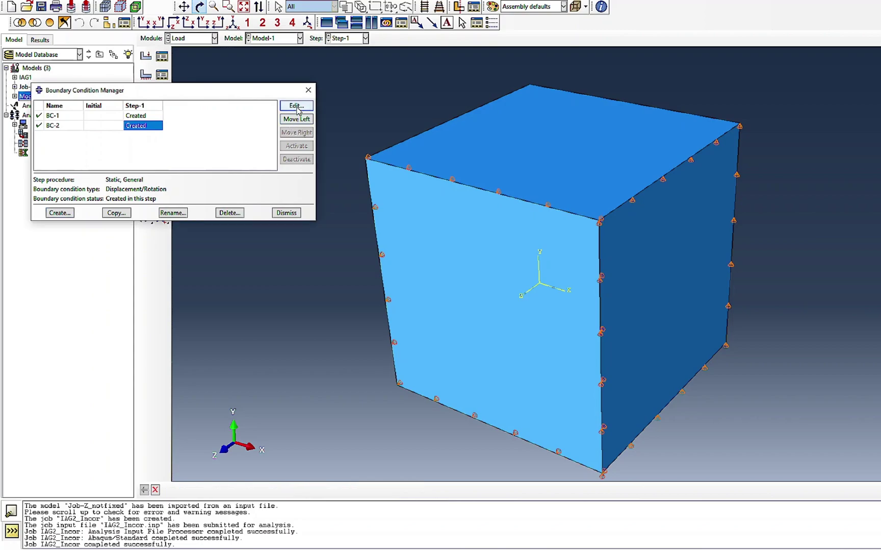
left_click(221, 170)
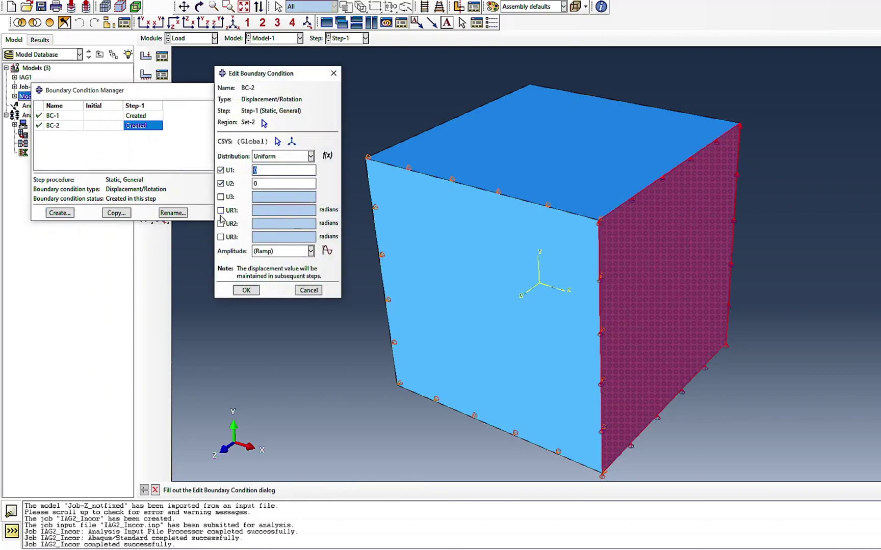
left_click(221, 183)
left_click(246, 291)
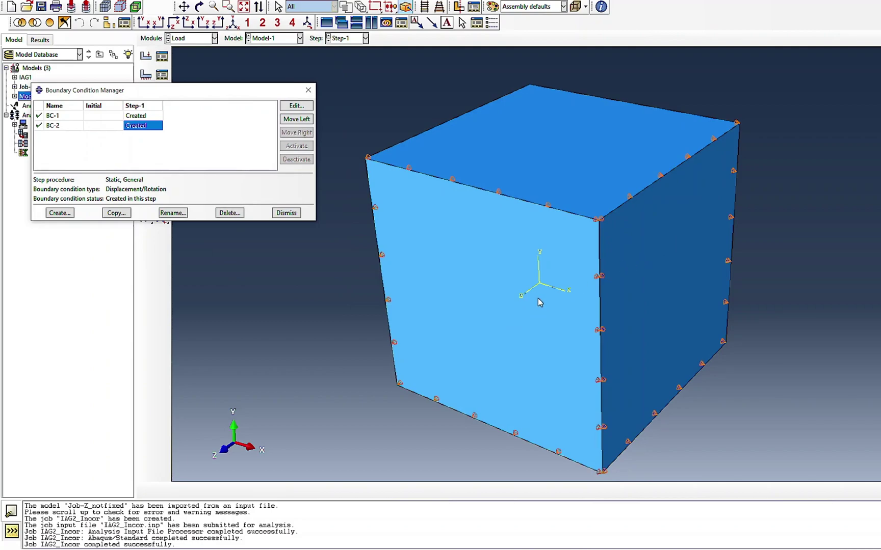
Create a Displacement/Rotation boundary condition in Step-1 on the cube's bottom face with U2 set to 0
left_click(199, 7)
left_click_drag(527, 311, 547, 227)
left_click(60, 213)
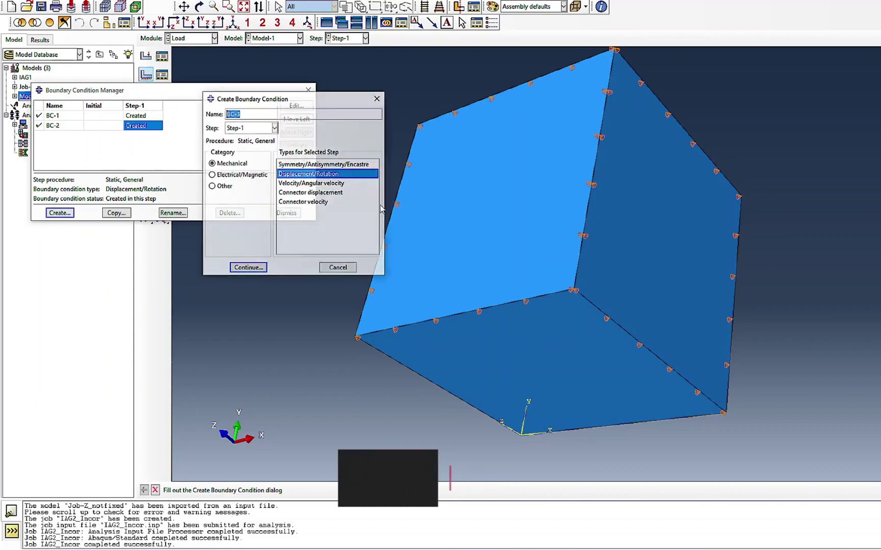
left_click(246, 321)
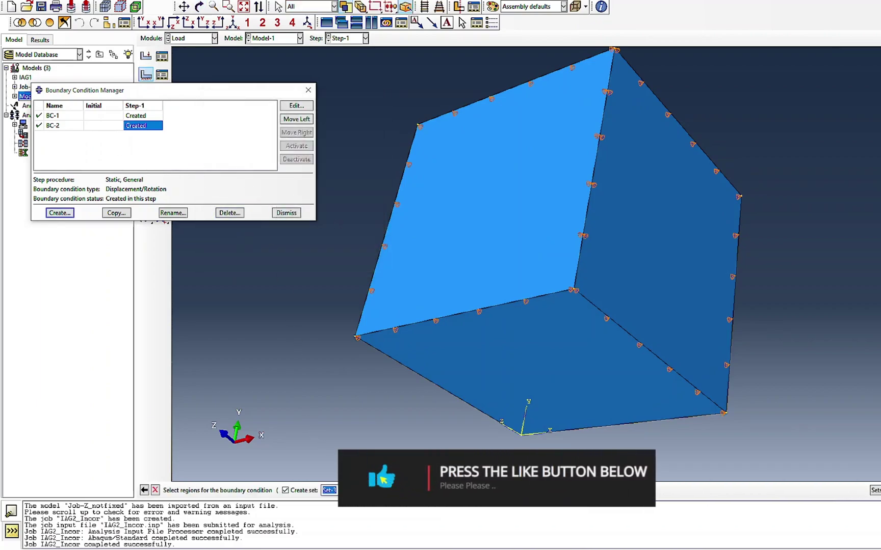
left_click(556, 350)
middle_click(392, 361)
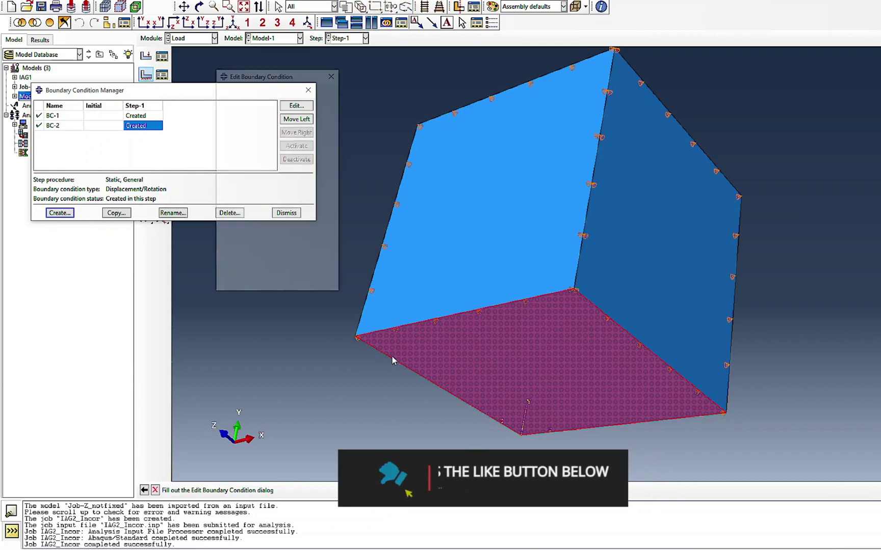
left_click(221, 180)
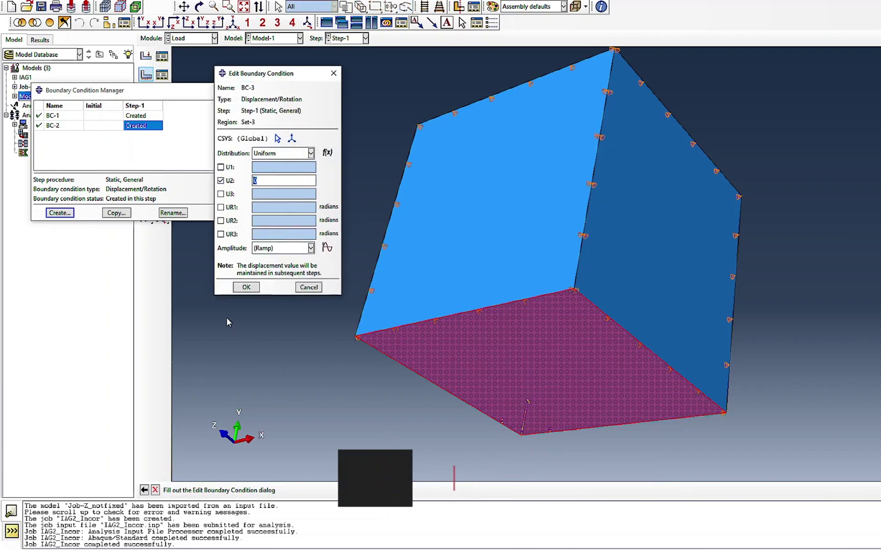
left_click(246, 288)
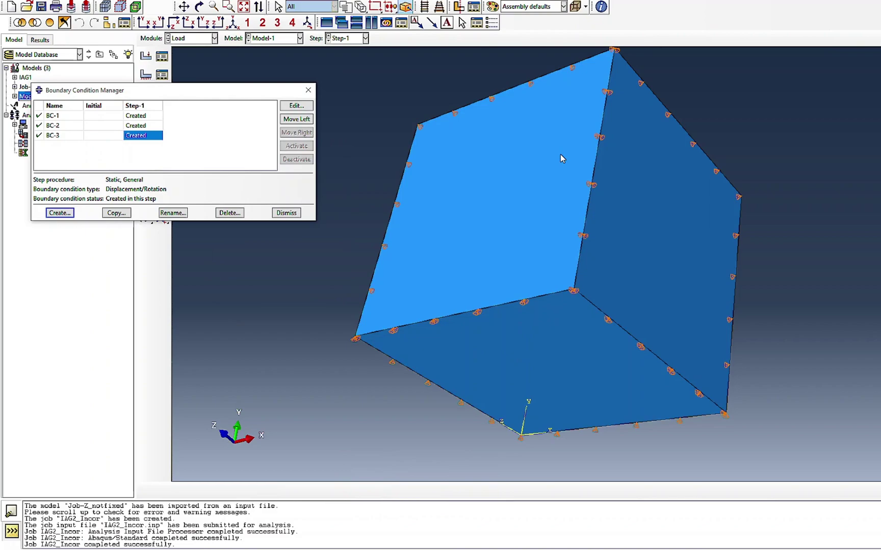
Create a Displacement/Rotation boundary condition in Step-1 on the cube's top face with a U2 displacement of 1
left_click(200, 6)
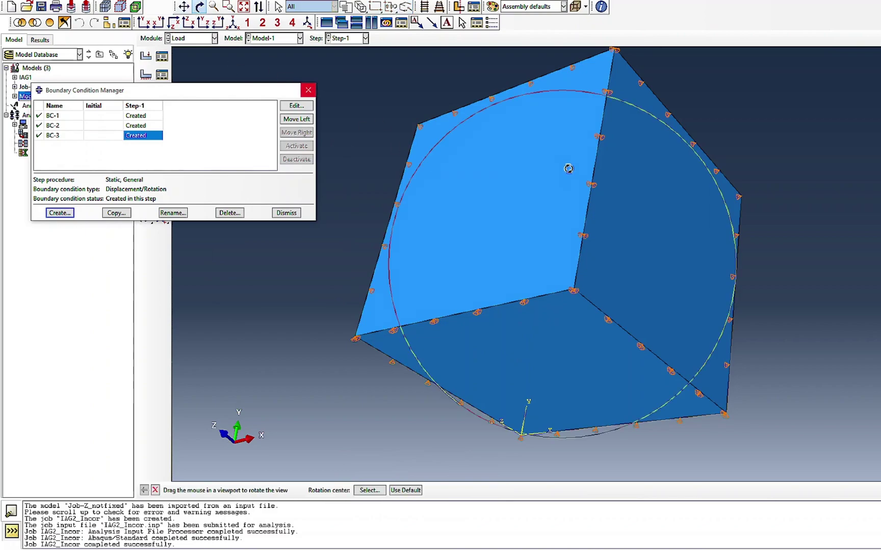
left_click_drag(570, 167, 536, 147)
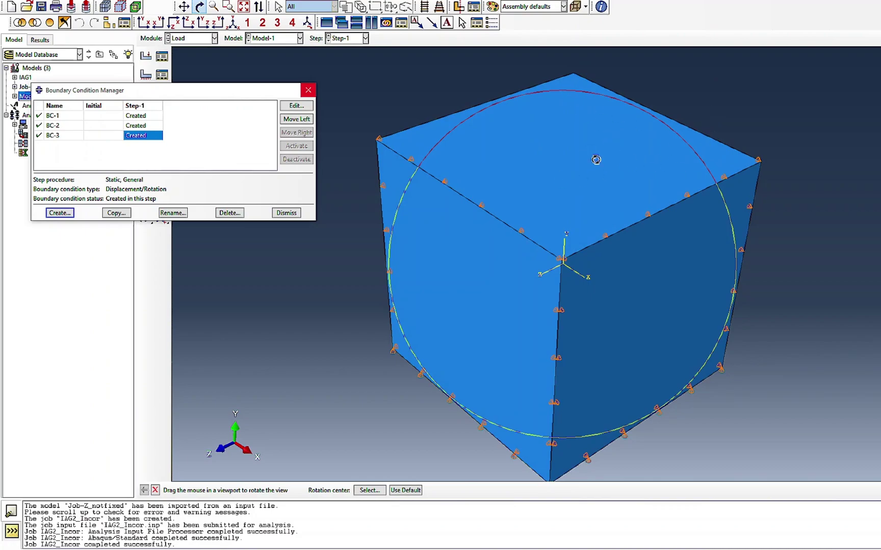
left_click(60, 213)
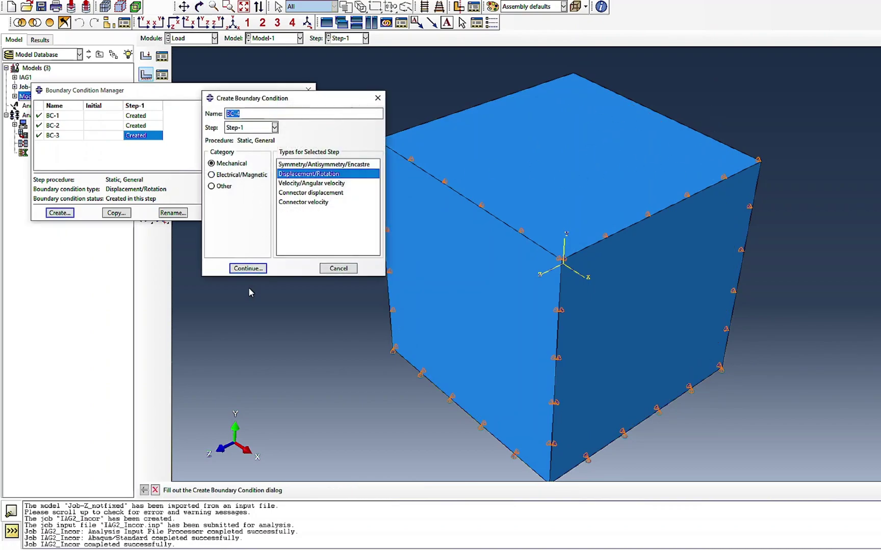
left_click(248, 273)
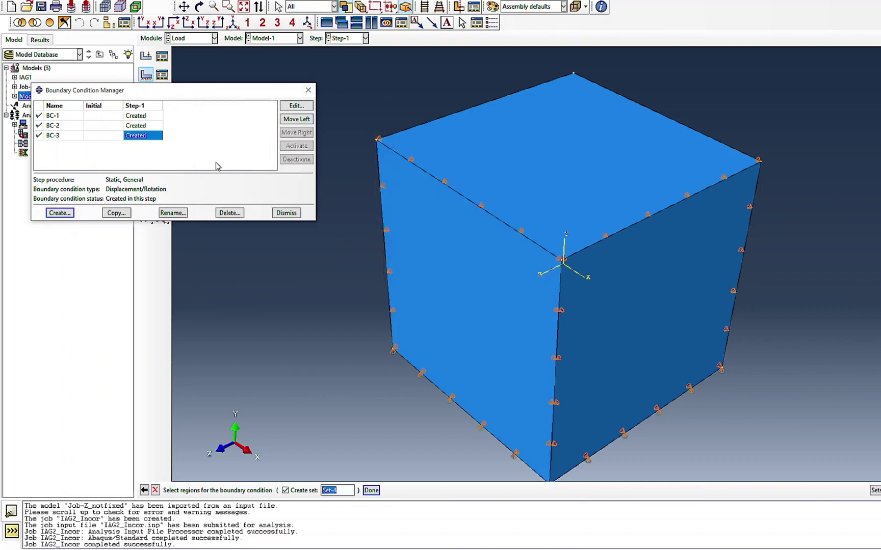
left_click(616, 121)
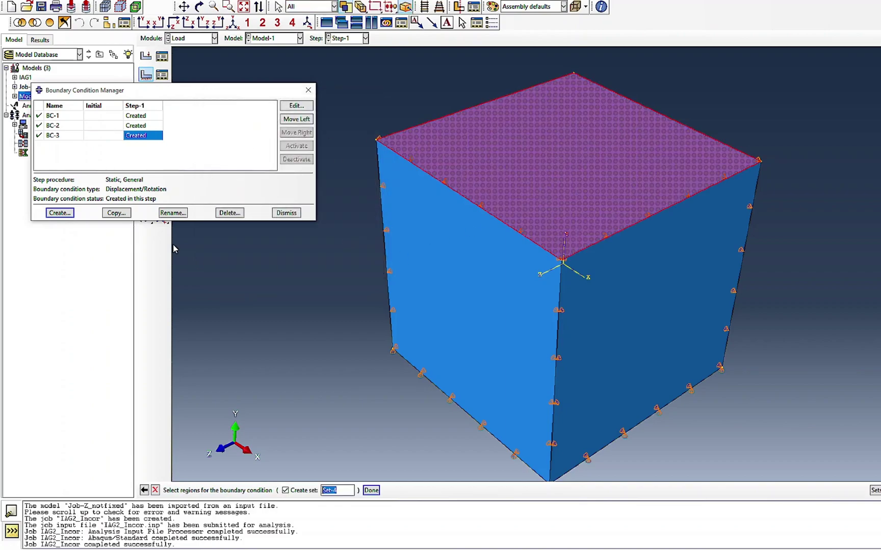
left_click(371, 490)
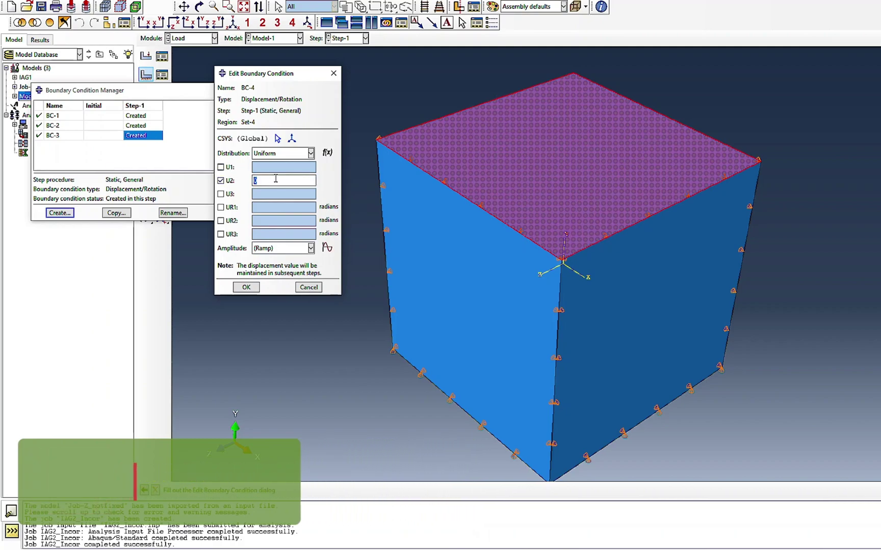
type("1")
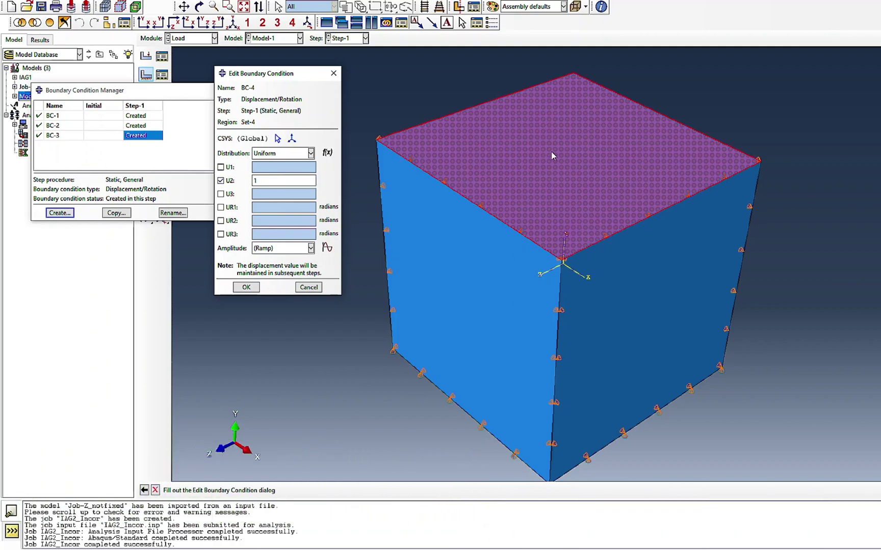
left_click(246, 287)
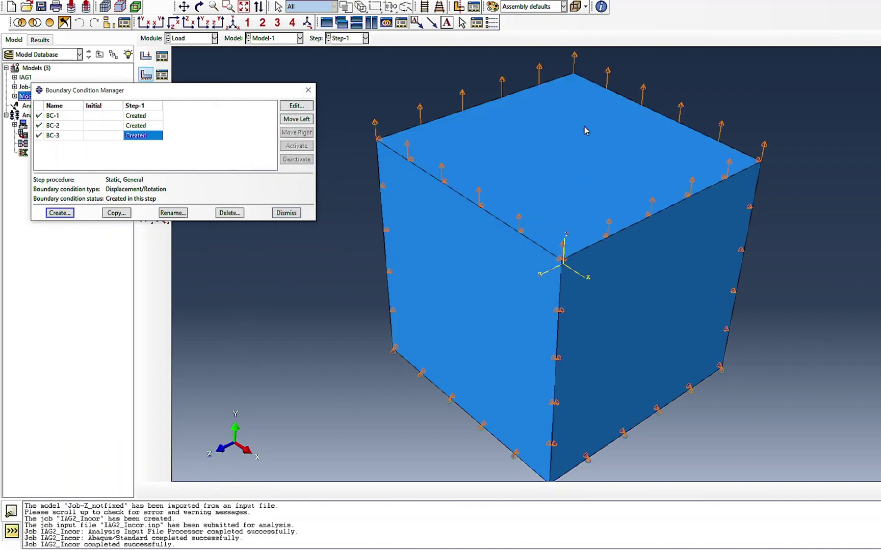
left_click(201, 8)
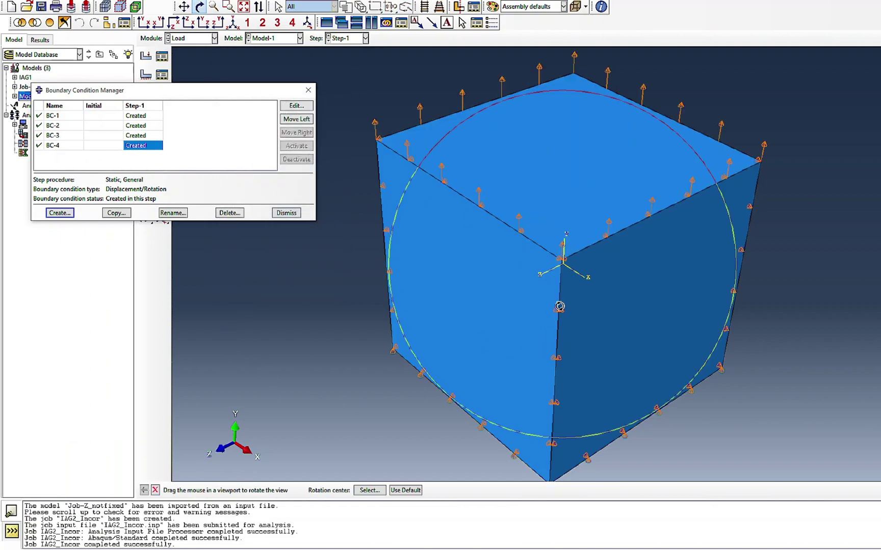
left_click_drag(590, 384, 581, 368)
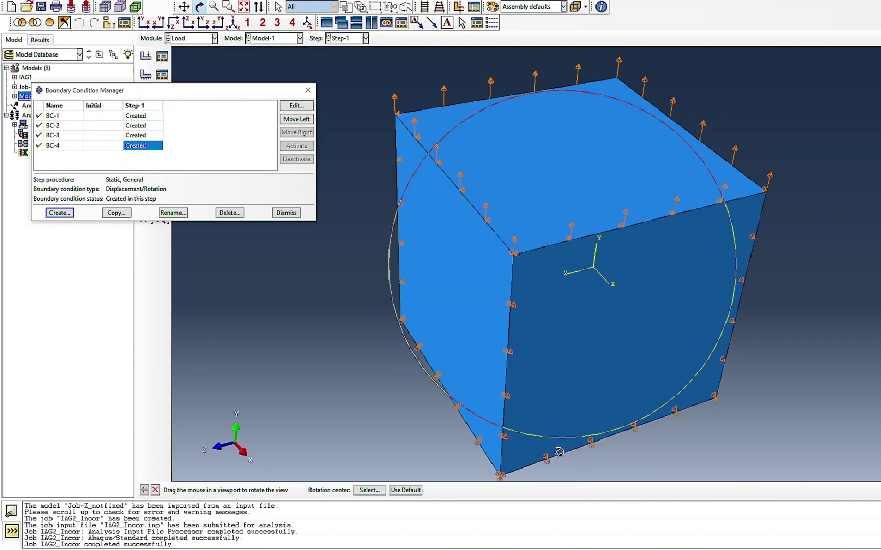
left_click_drag(560, 452, 519, 238)
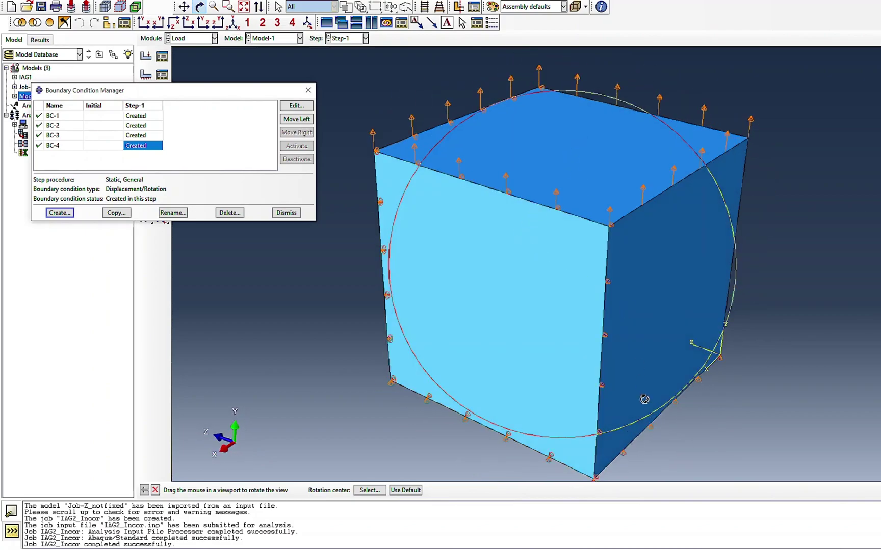
Create a Displacement/Rotation boundary condition in Step-1 on the cube's negative Z face with a negative U3 displacement
left_click_drag(644, 399, 624, 291)
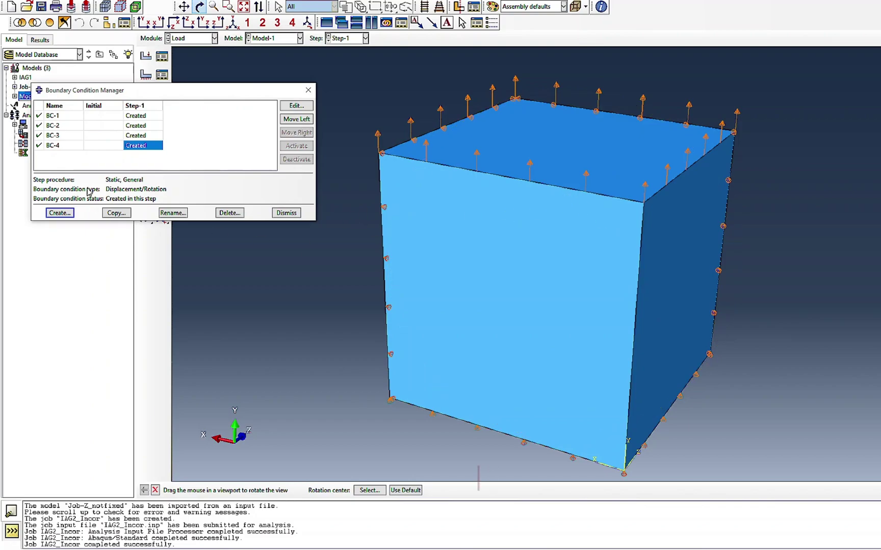
left_click(59, 213)
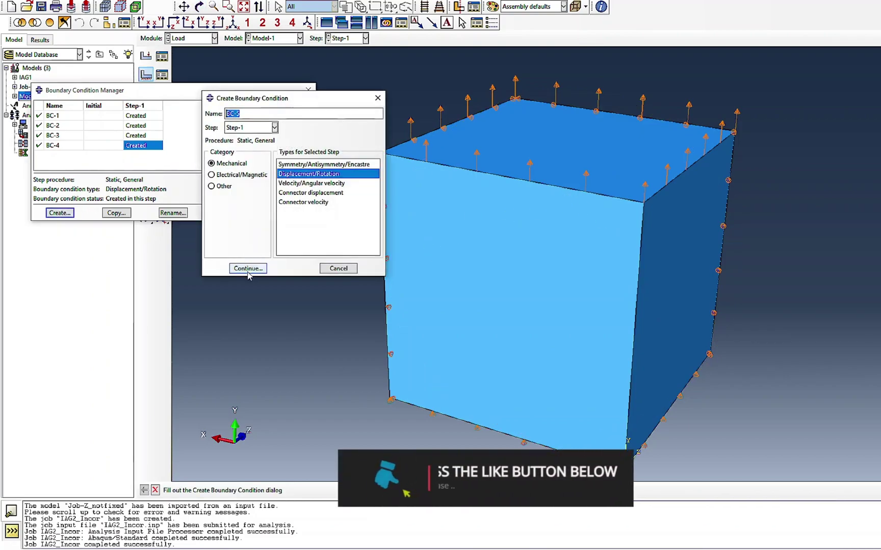
left_click(246, 268)
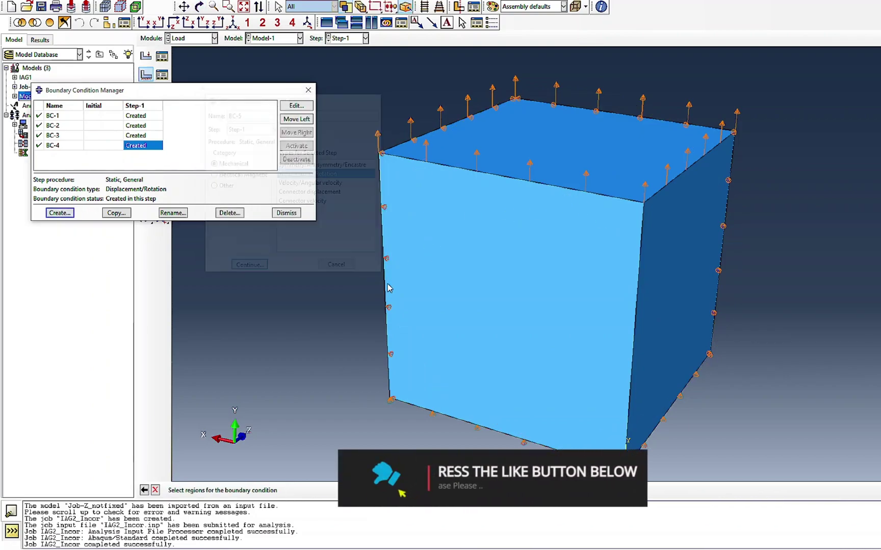
left_click(497, 299)
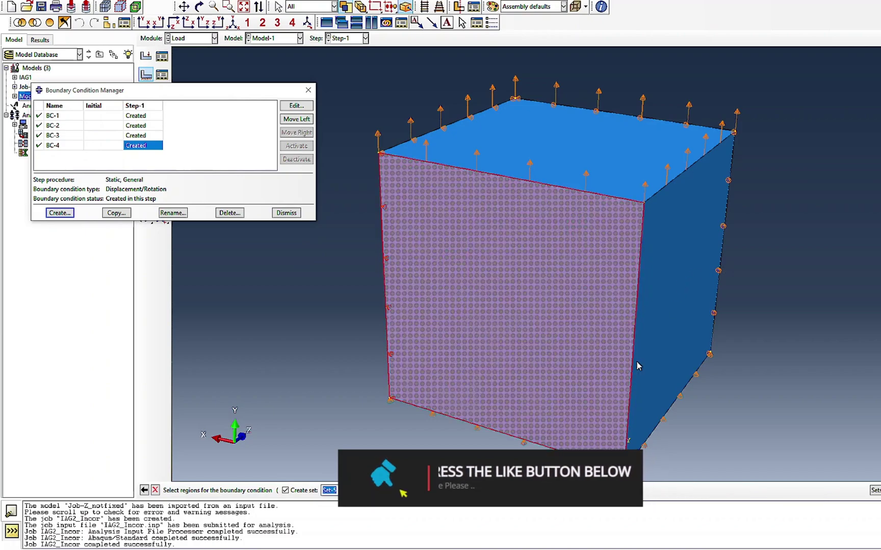
middle_click(246, 274)
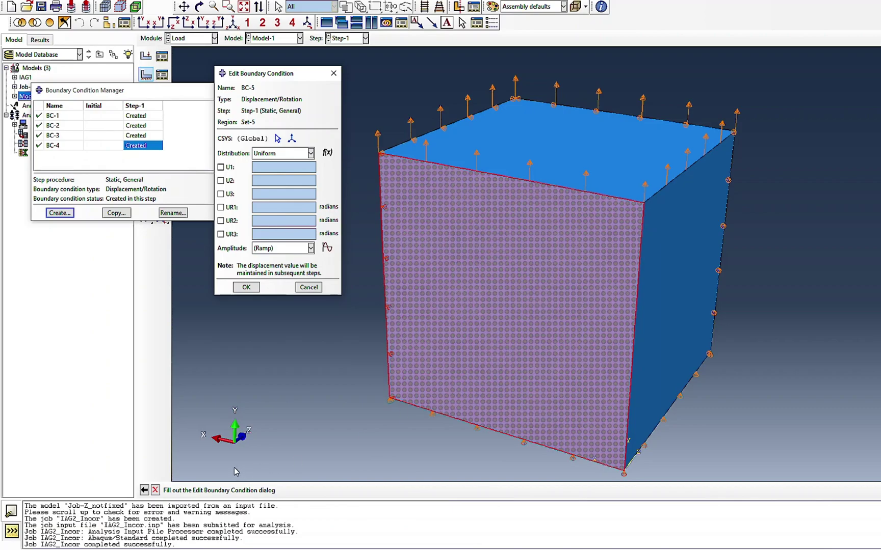
left_click(228, 196)
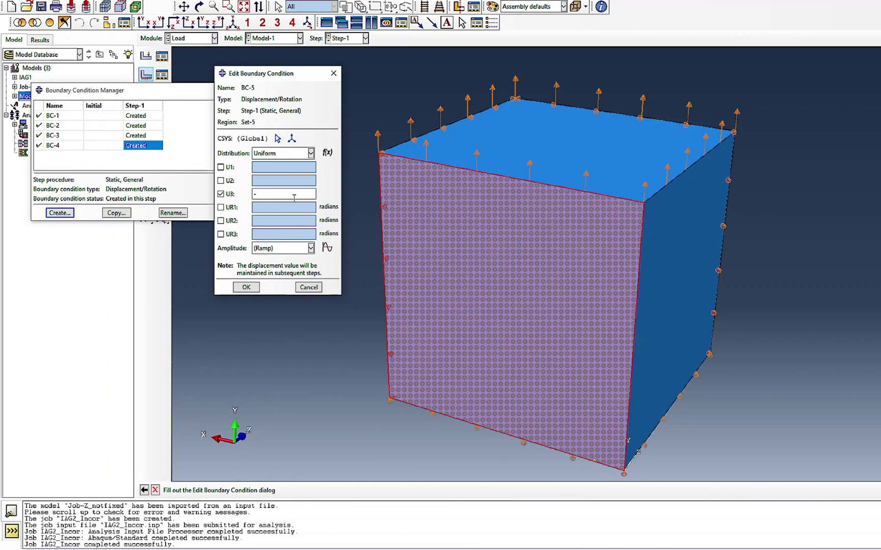
left_click(246, 287)
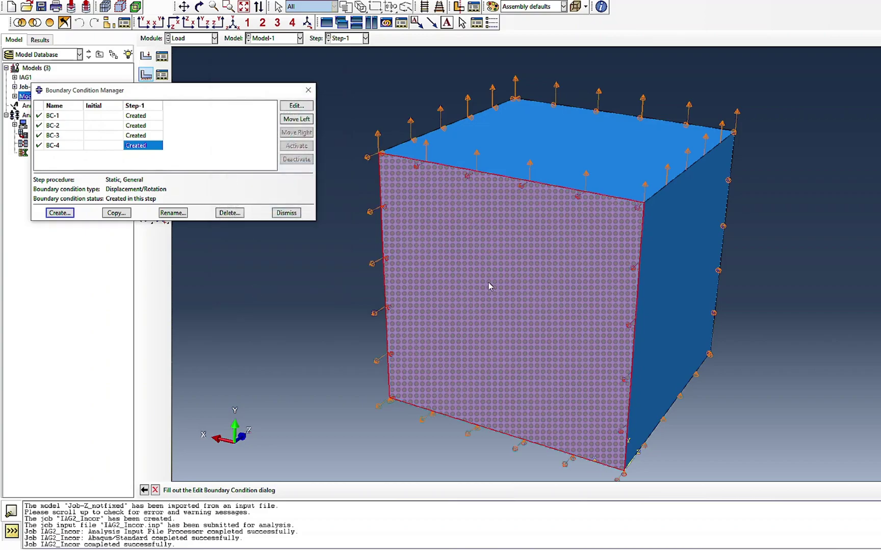